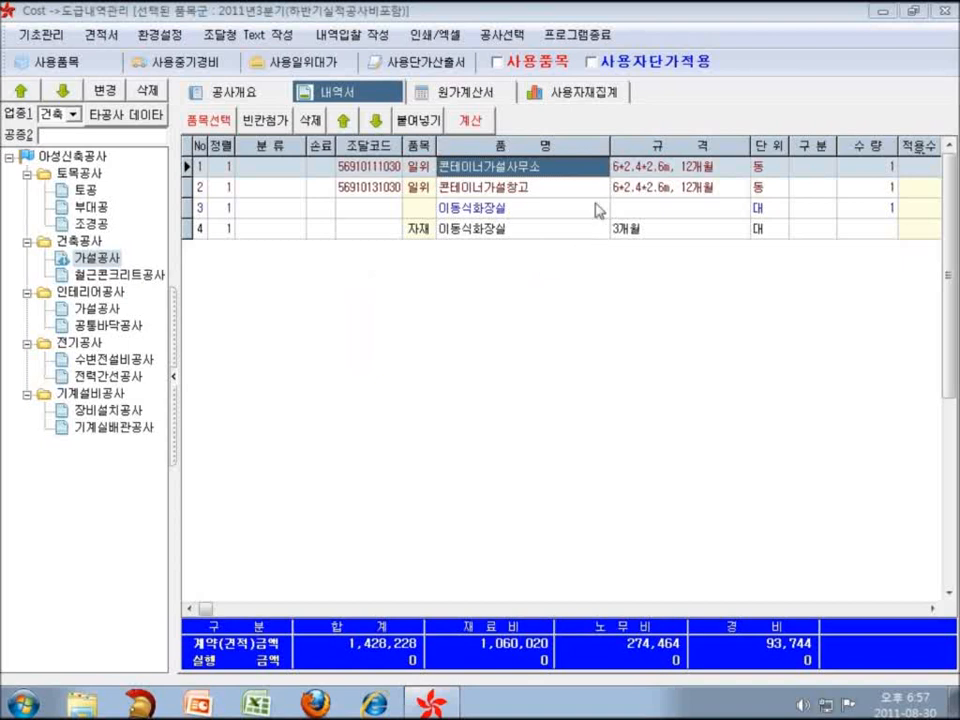
click(804, 212)
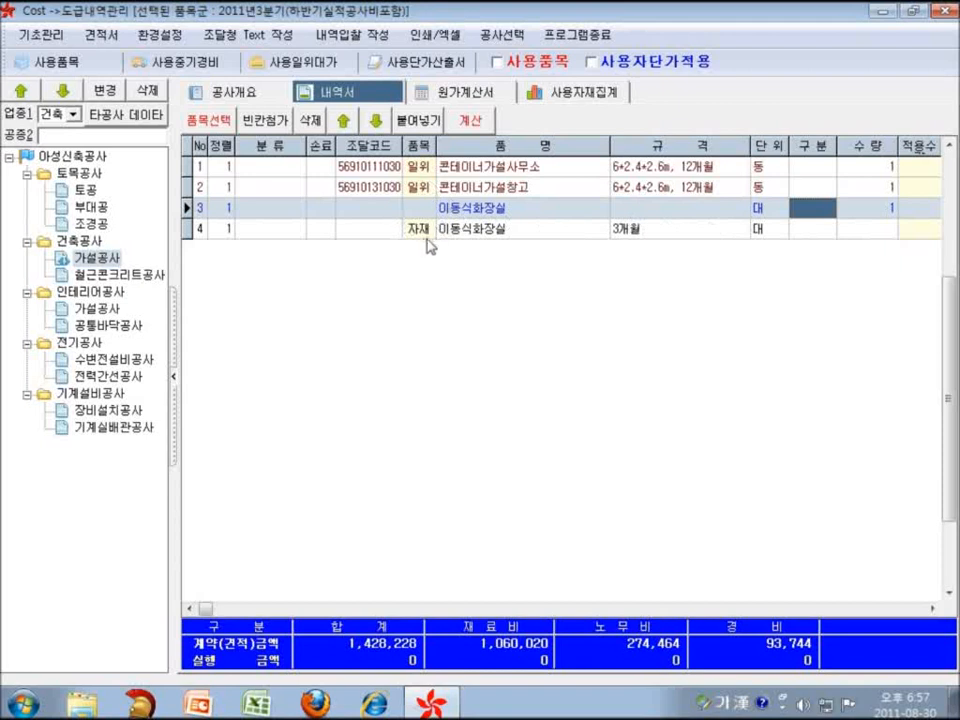
click(704, 212)
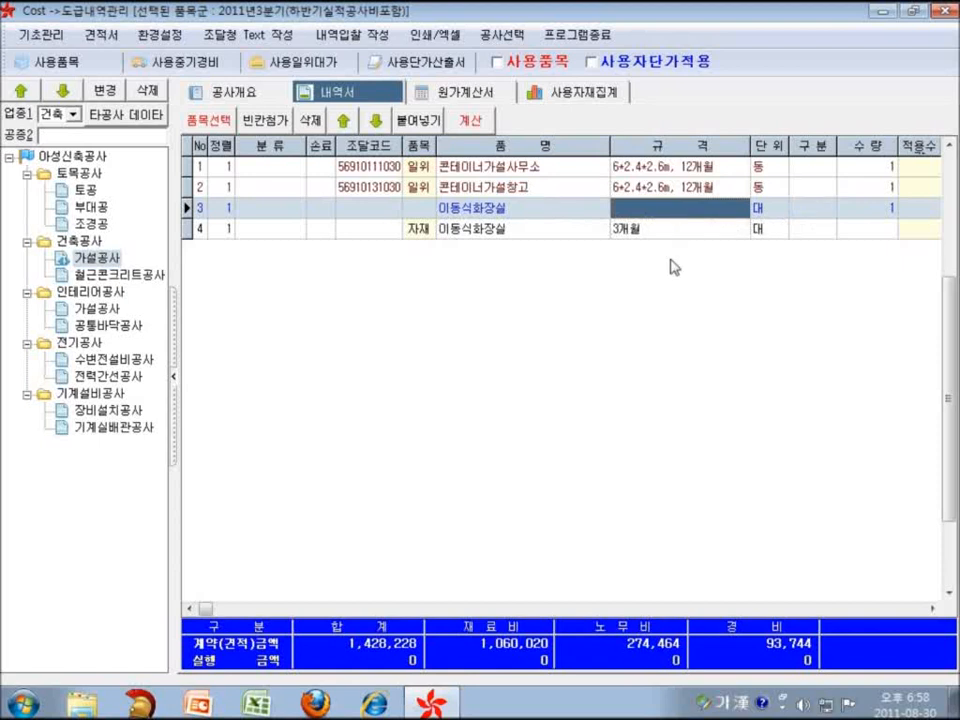
right_click(655, 212)
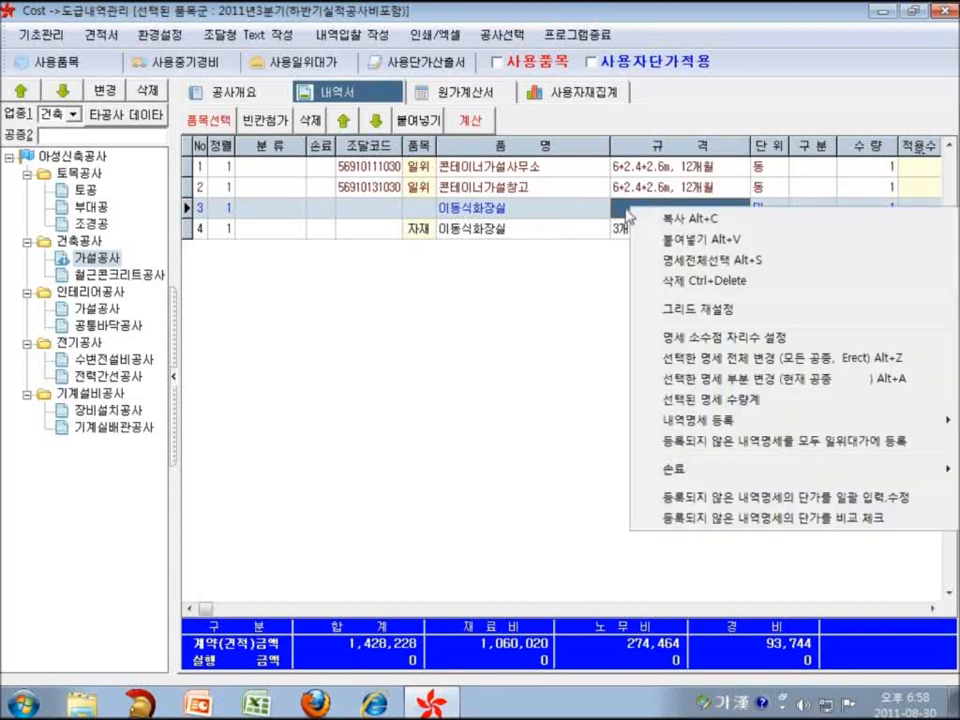
mouse_move(728, 424)
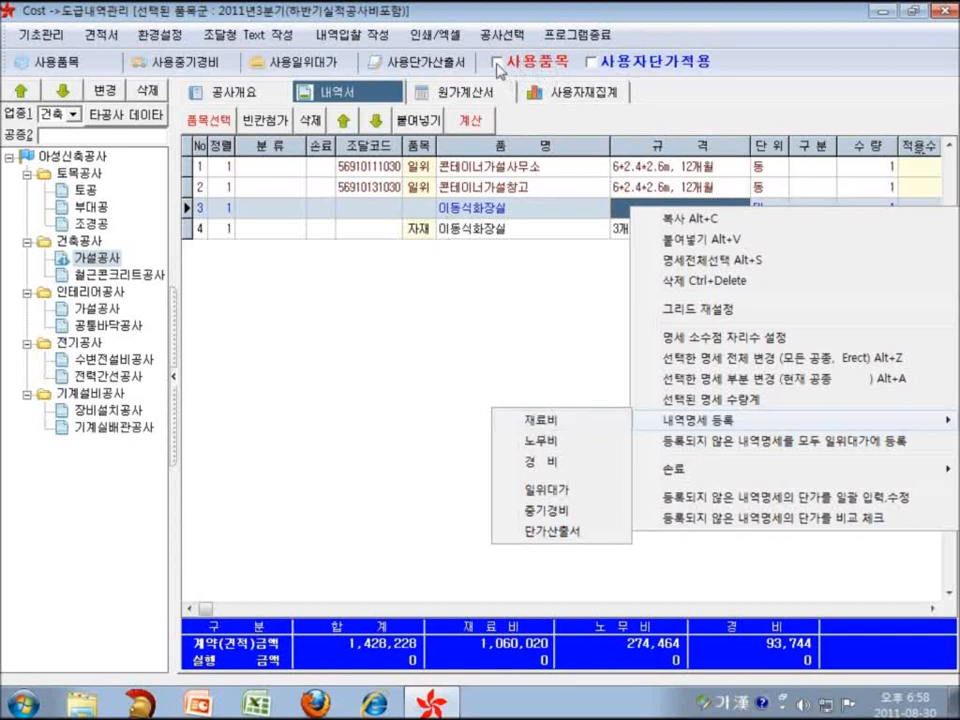
click(499, 63)
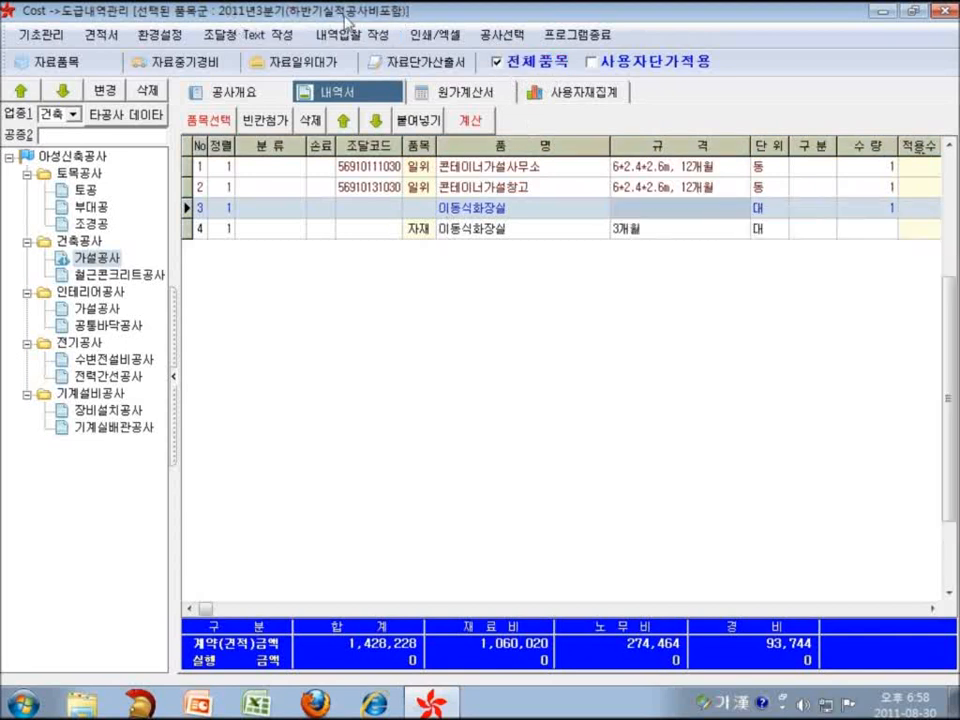
click(521, 68)
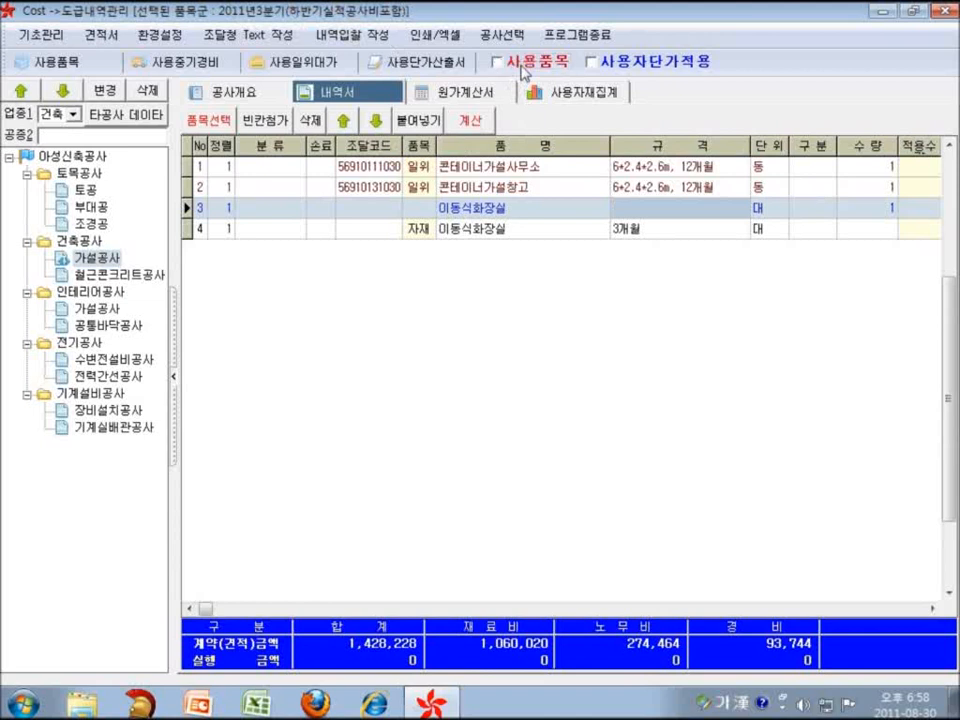
Step: Register the unregistered 이동식화장실 line in row 3 as a 재료비 item and confirm saving it
right_click(541, 209)
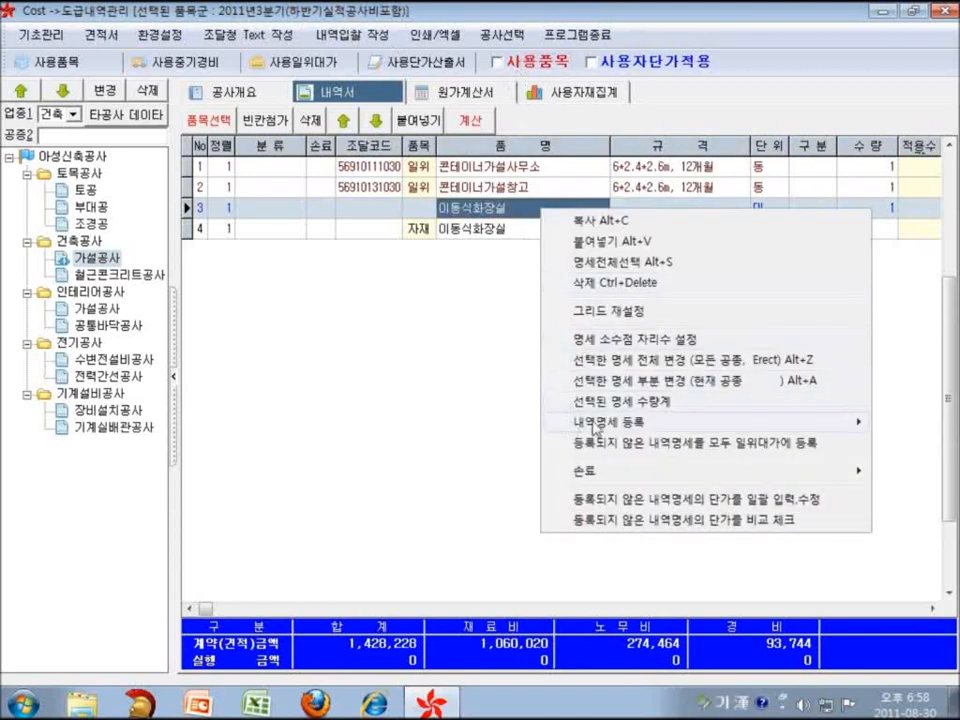
mouse_move(560, 422)
click(505, 431)
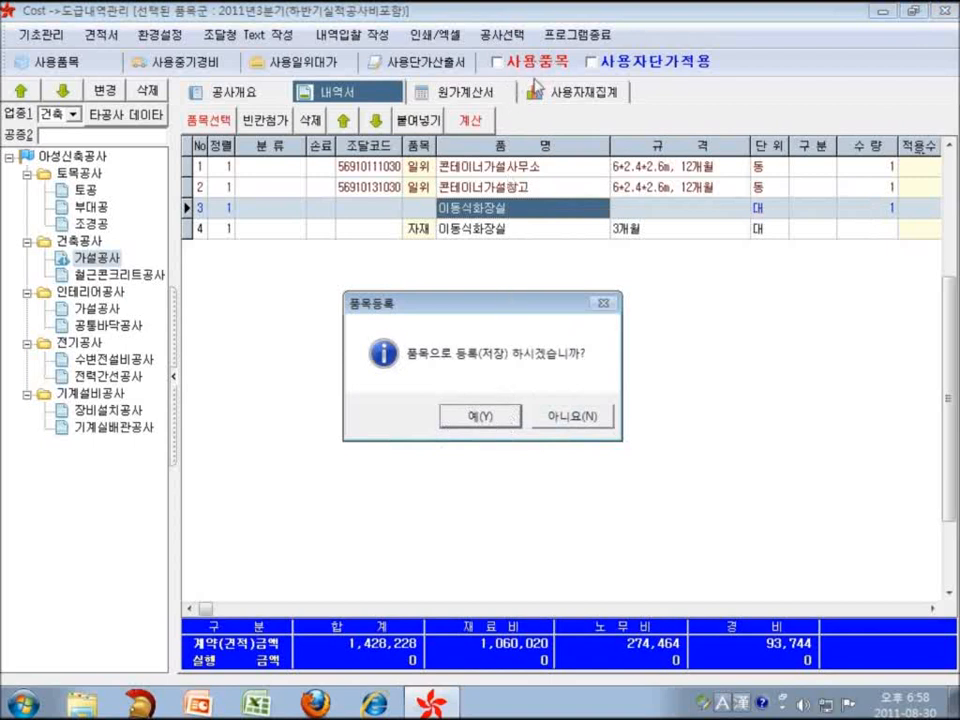
click(479, 415)
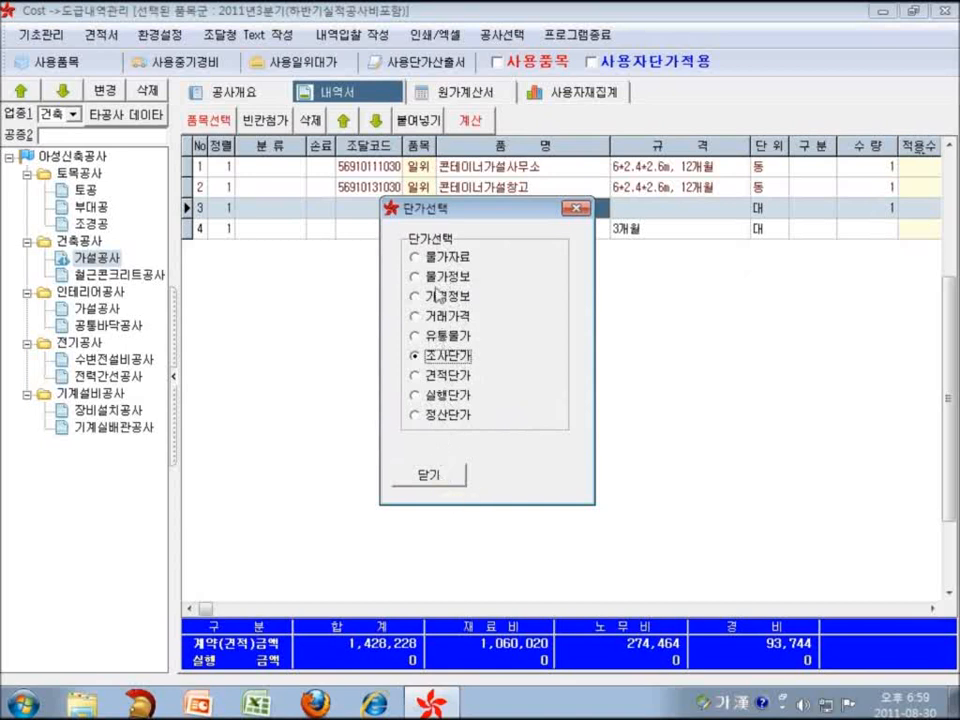
Step: Choose 조사단가 as the unit price source for the 이동식화장실 item and finish the registration
click(440, 258)
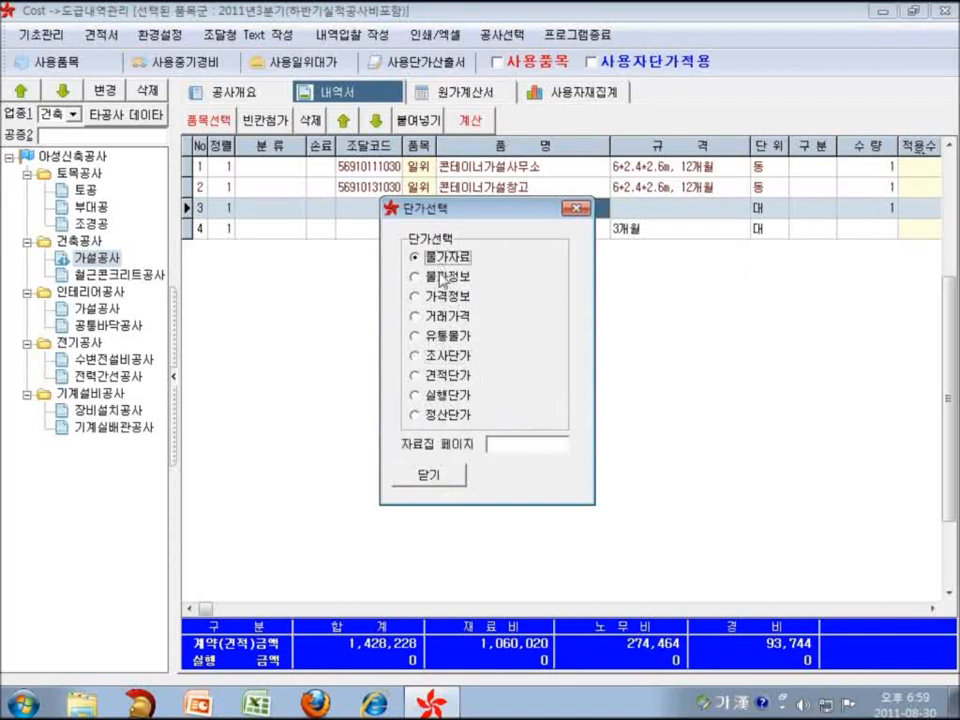
click(440, 276)
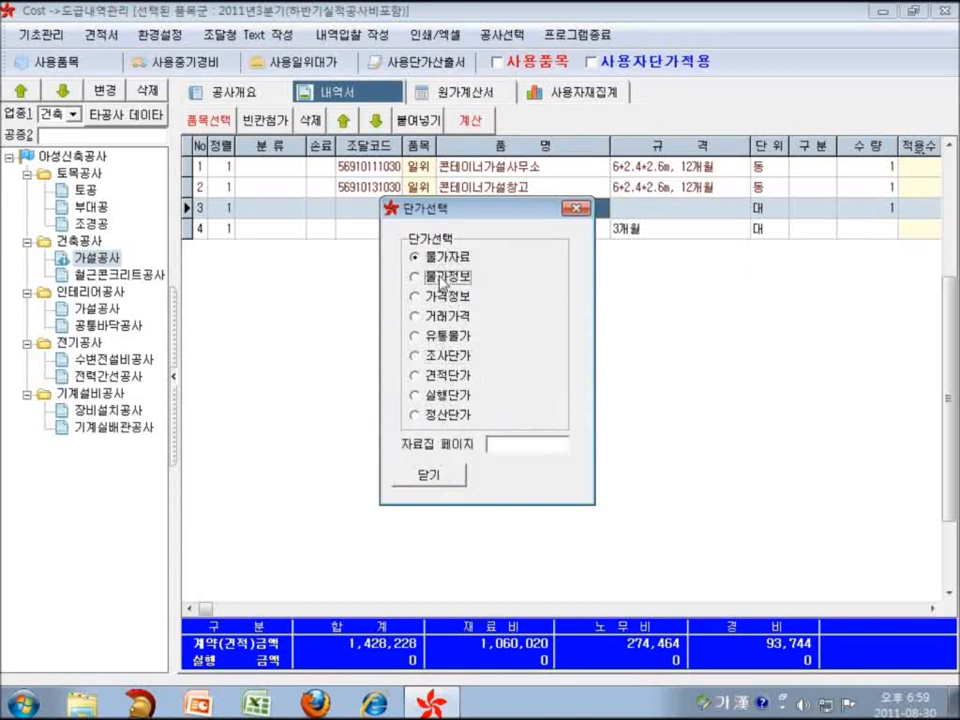
click(533, 445)
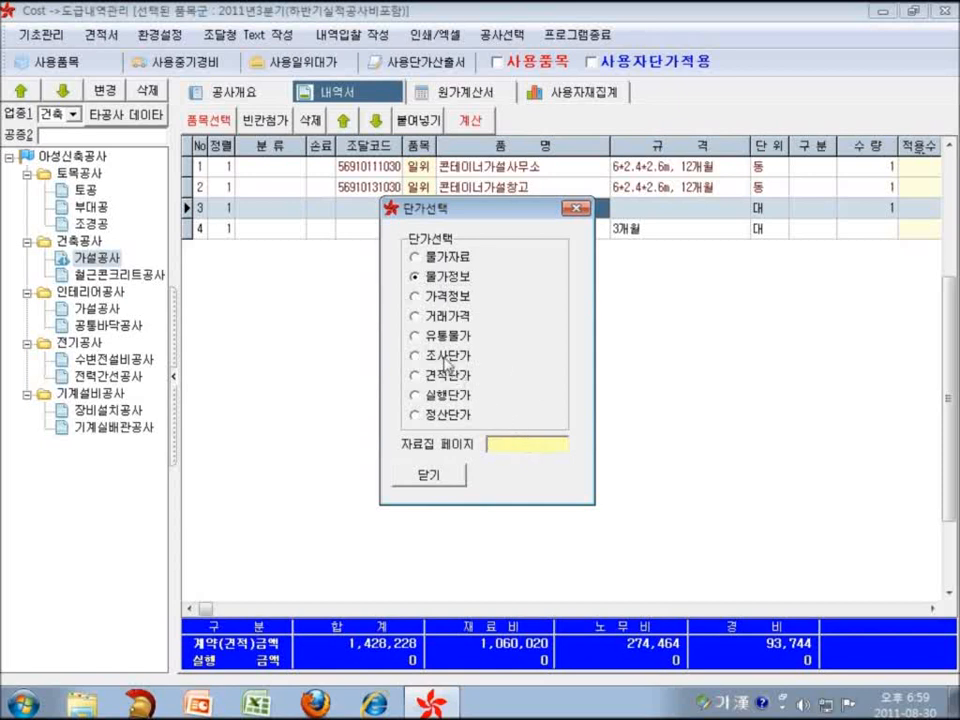
click(448, 358)
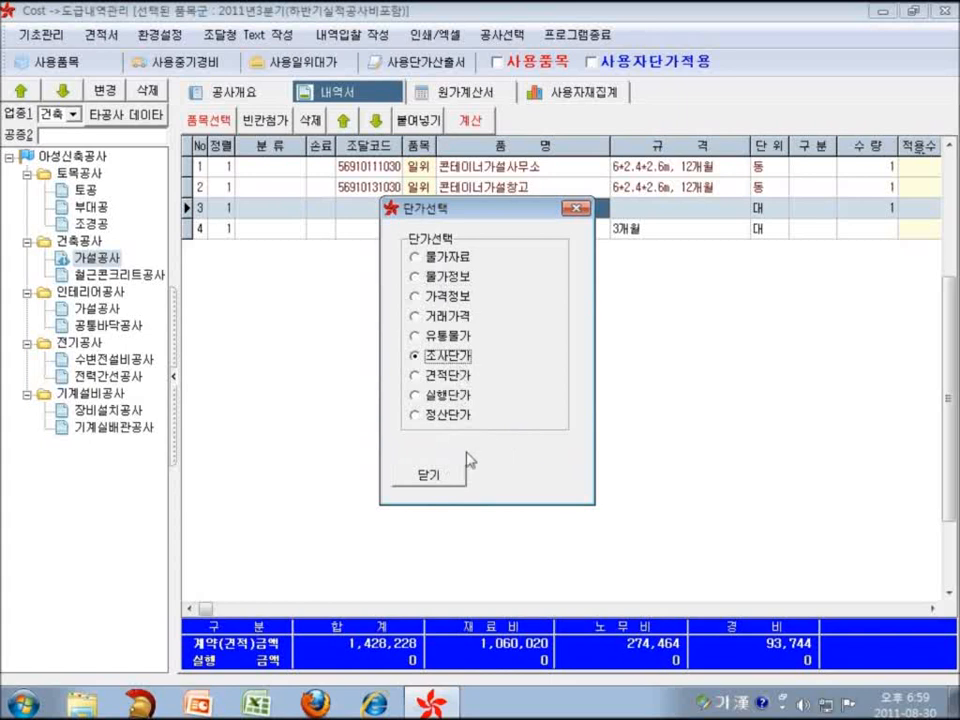
key(Escape)
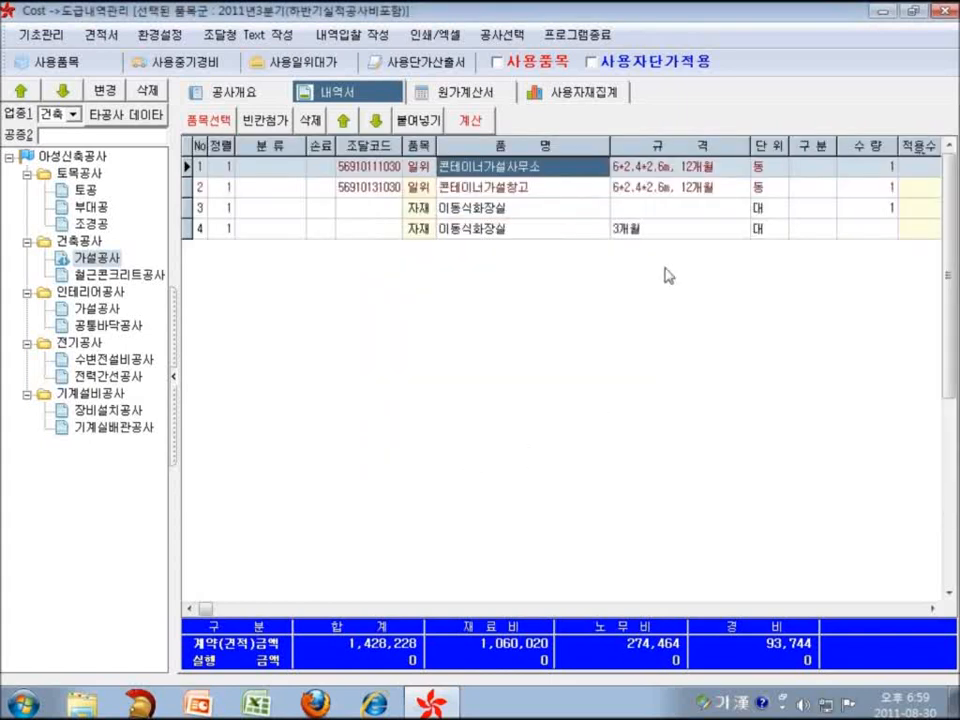
Step: Open the item data of the 이동식화장실 line in row 3
click(418, 210)
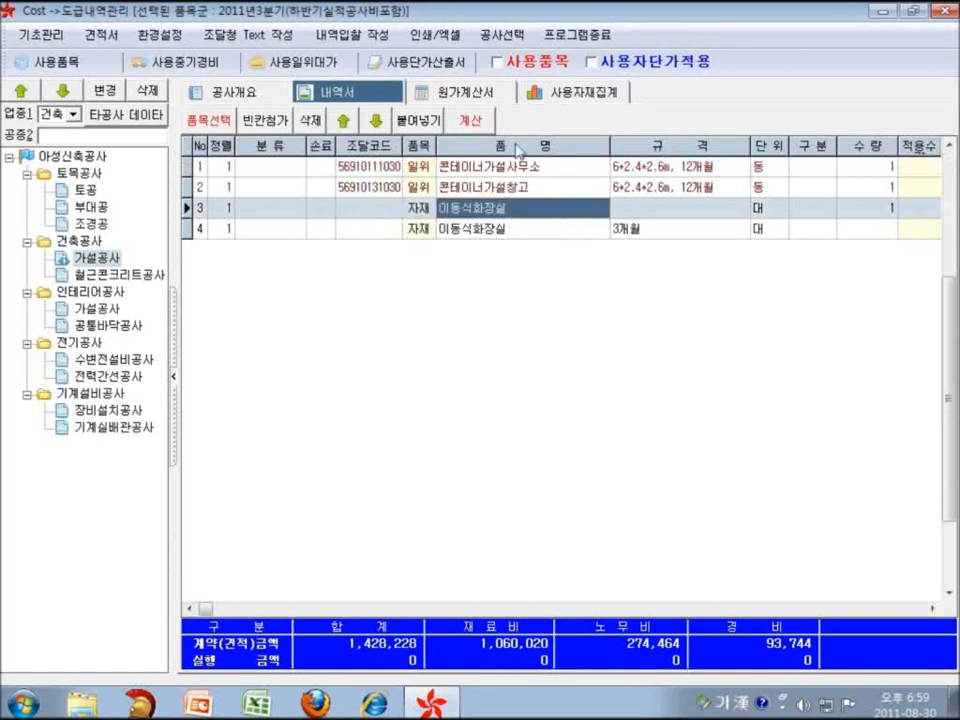
double_click(533, 215)
click(482, 416)
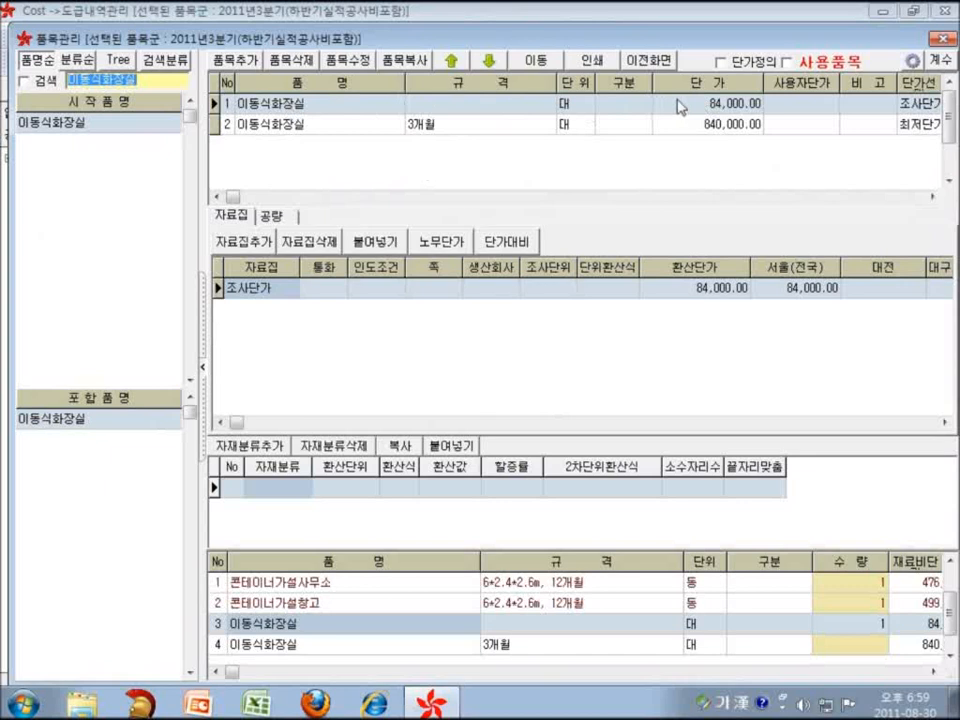
Step: Compare the 이동식화장실 entries in the 사용품목 and 전체품목 lists and return to the estimate
click(787, 62)
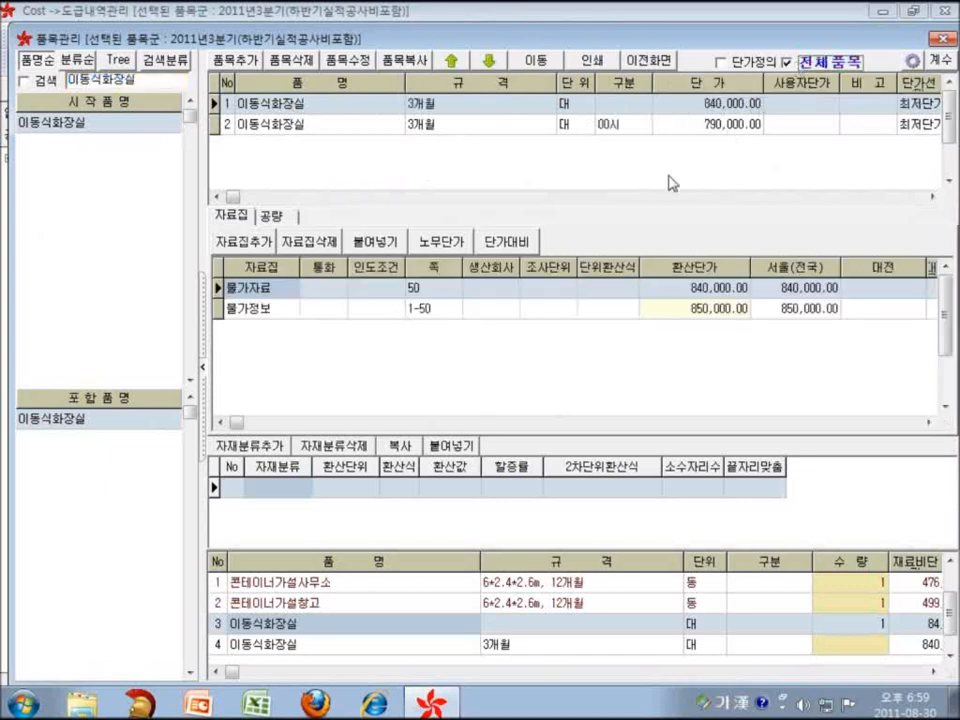
click(787, 62)
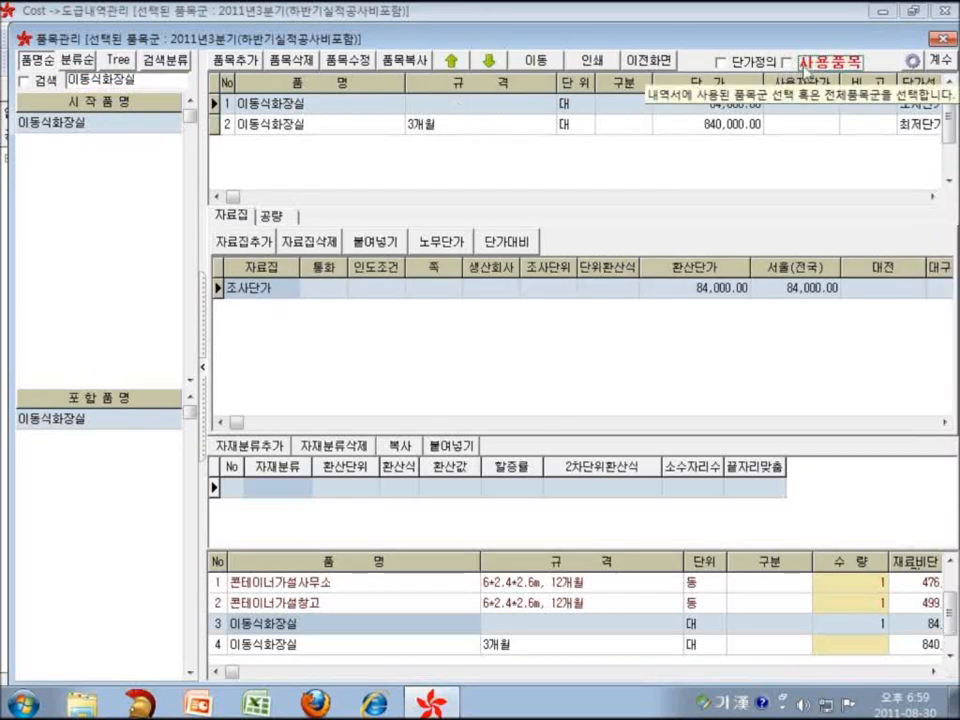
click(787, 62)
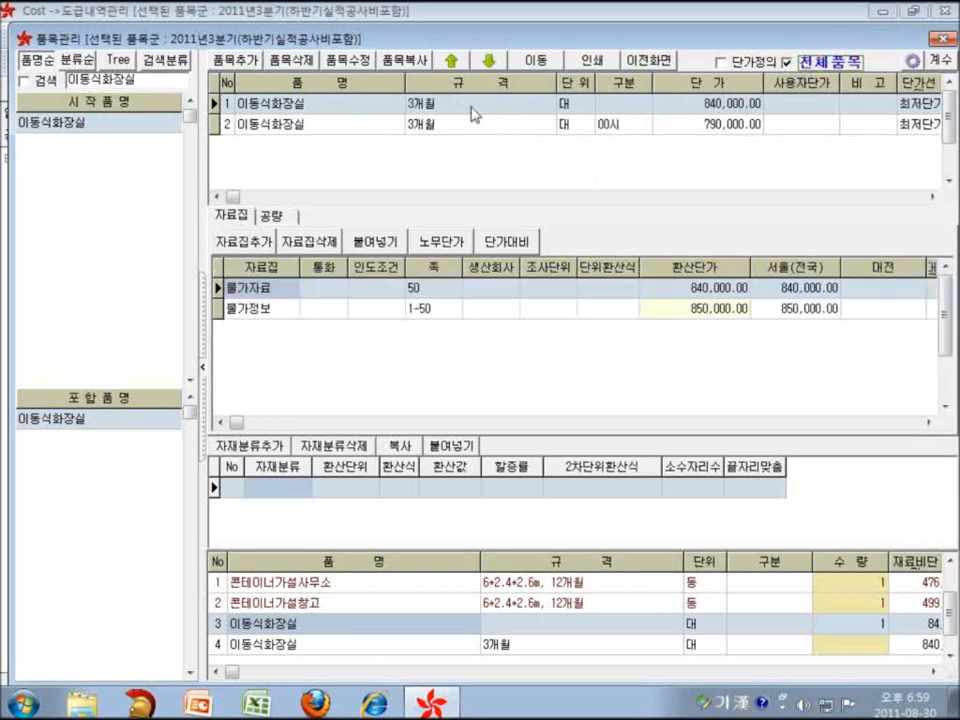
click(787, 62)
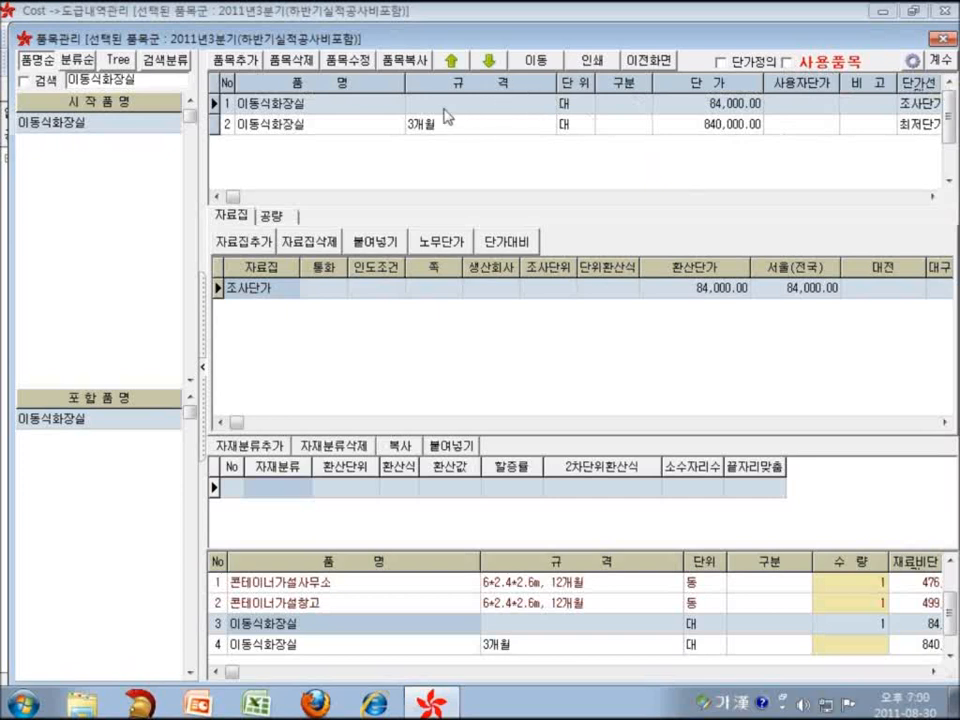
click(646, 60)
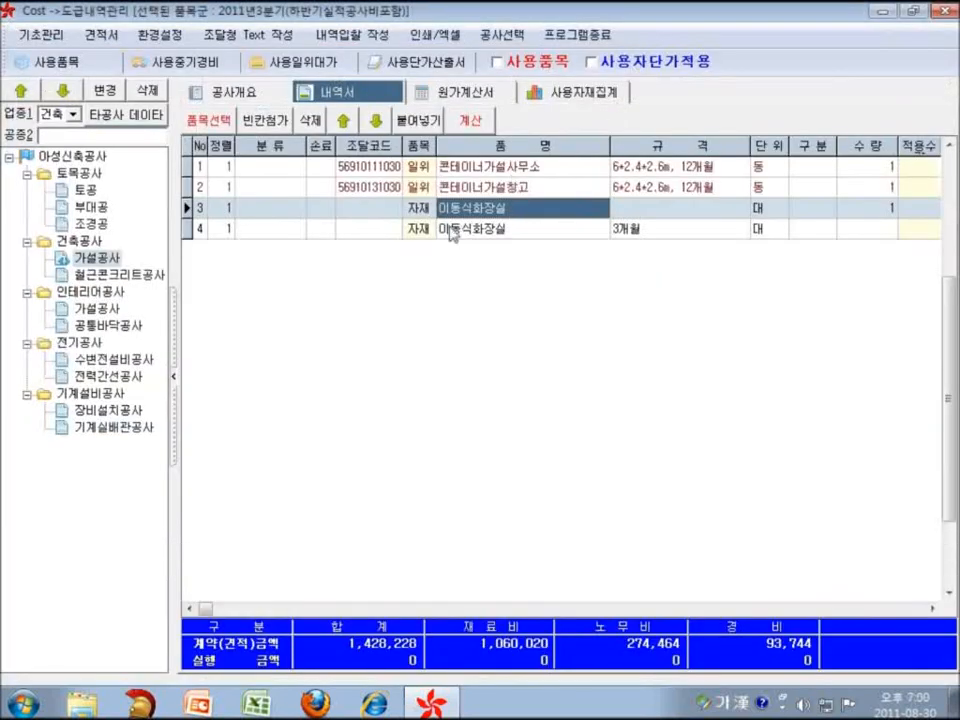
Step: Reopen the row 3 이동식화장실 item data, register that item in the 전체품목군, and return to the estimate
double_click(559, 210)
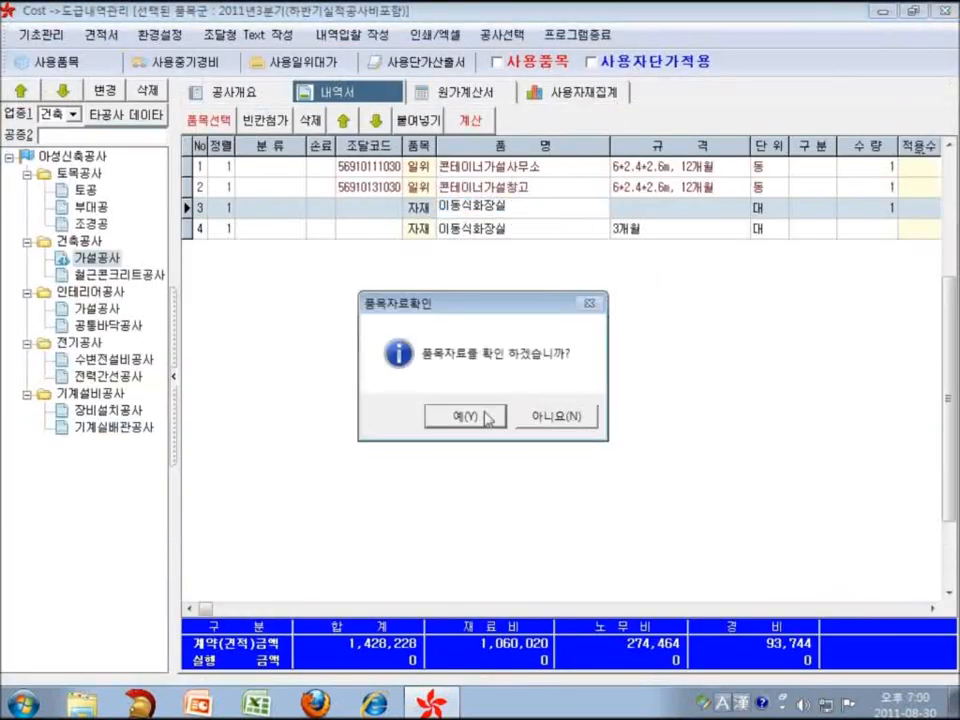
click(545, 417)
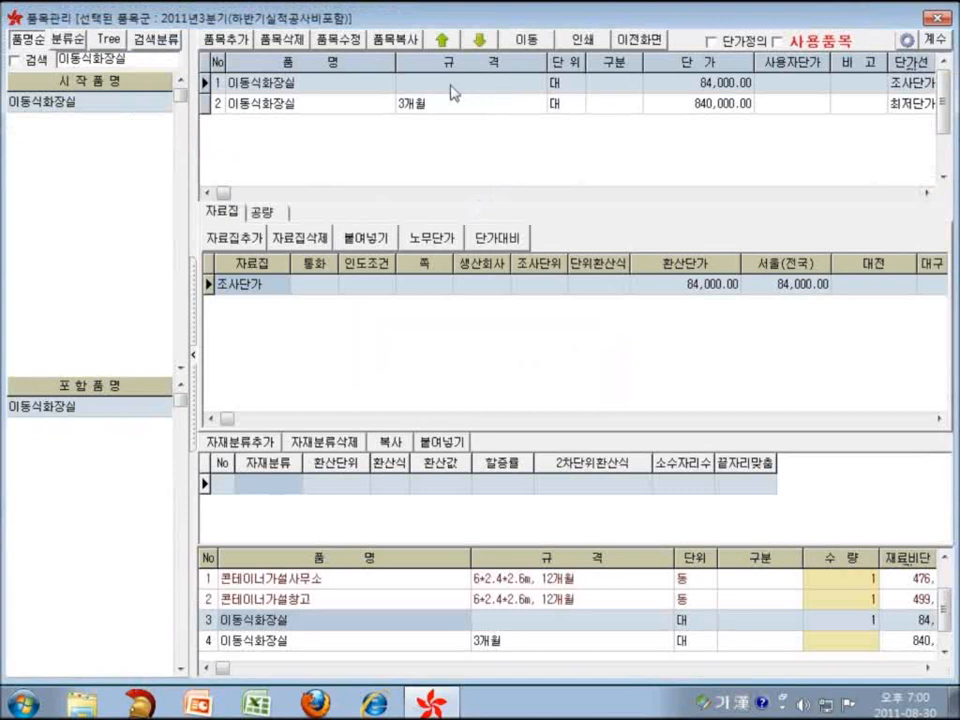
right_click(463, 87)
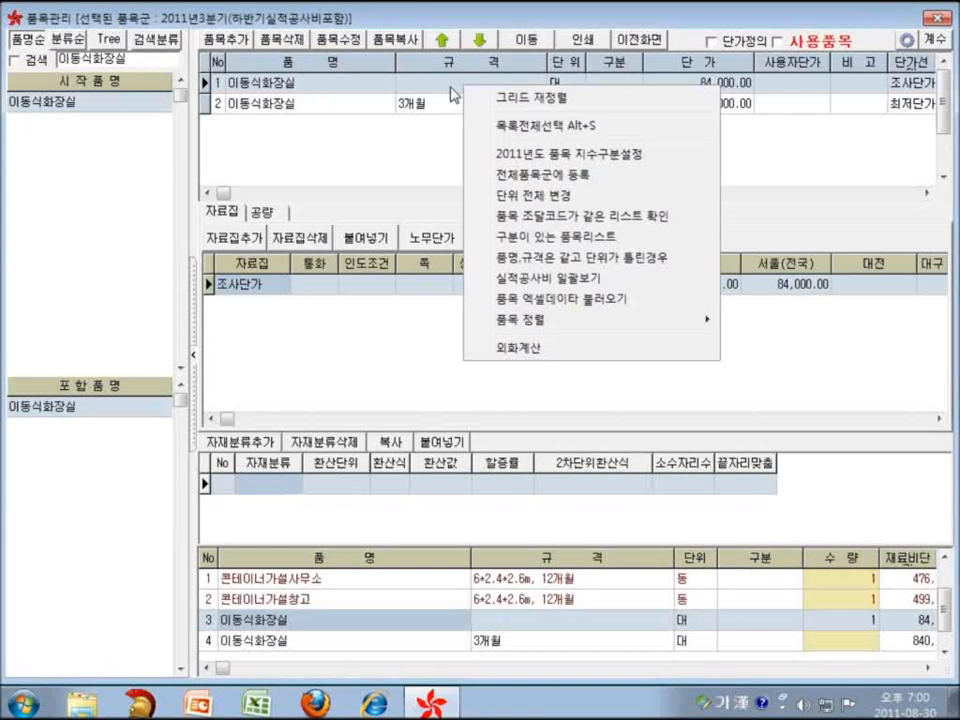
click(568, 177)
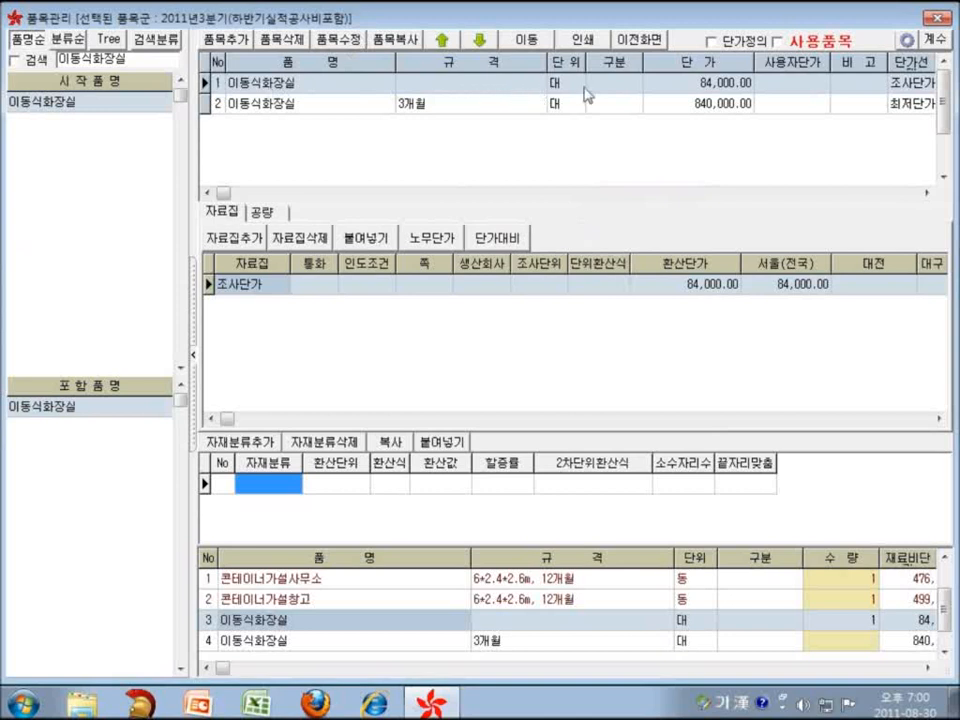
key(Escape)
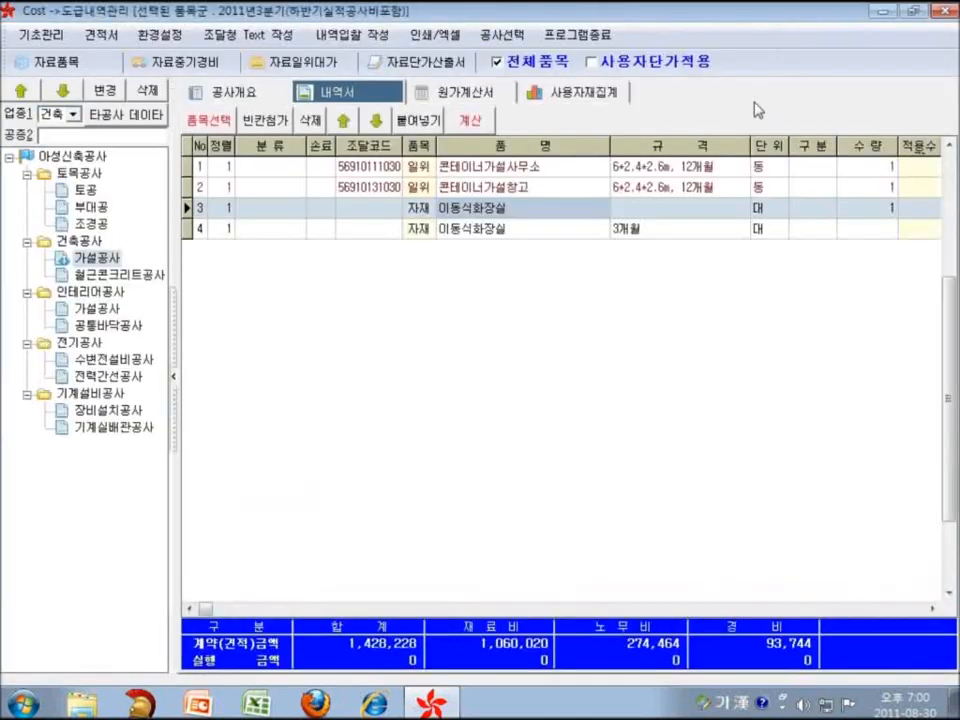
Step: Check the 이동식화장실 entries in 자료품목 against the 사용품목 list and return to the estimate
click(60, 62)
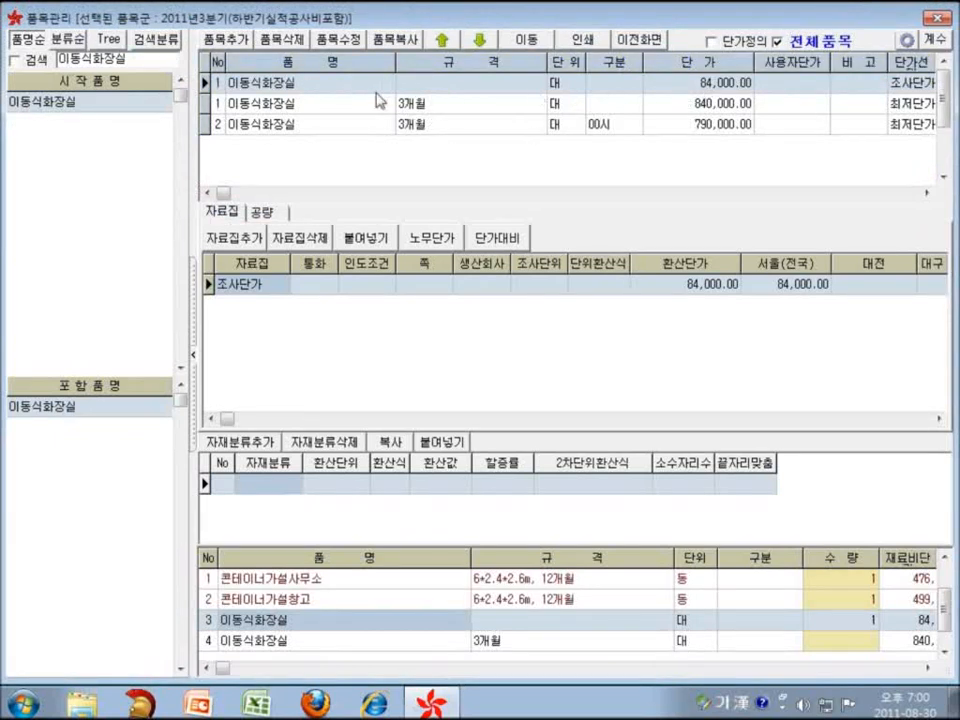
click(779, 42)
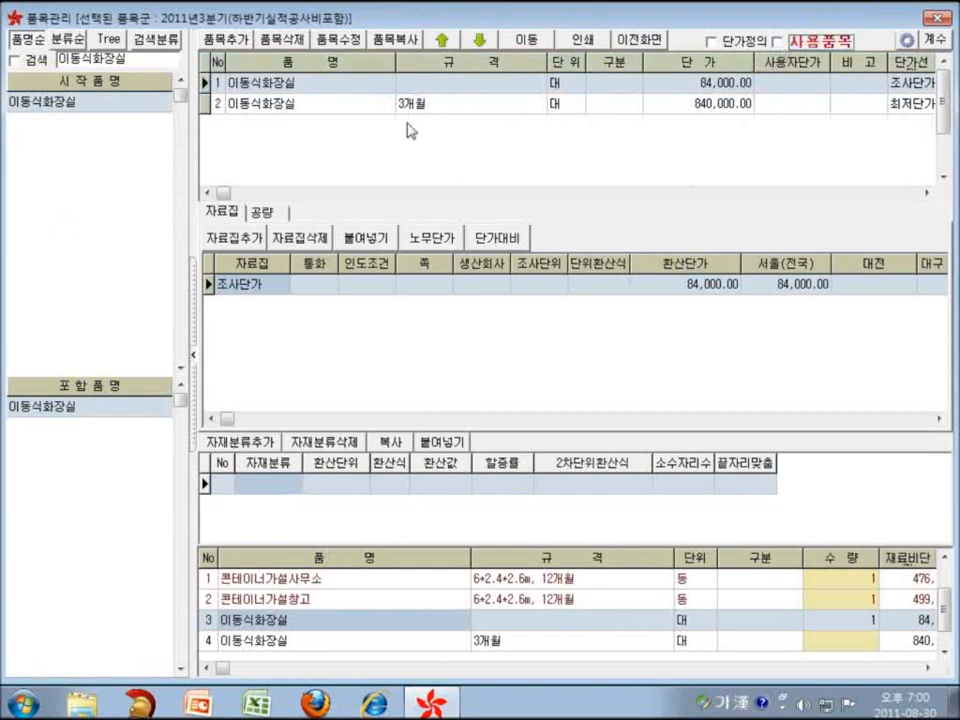
click(778, 43)
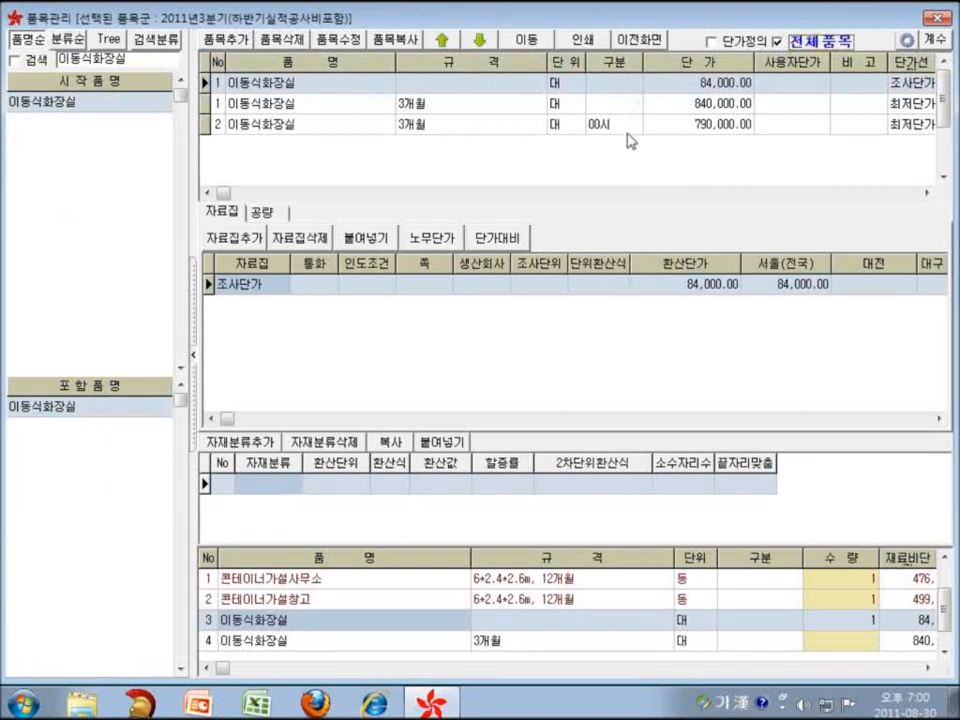
click(650, 45)
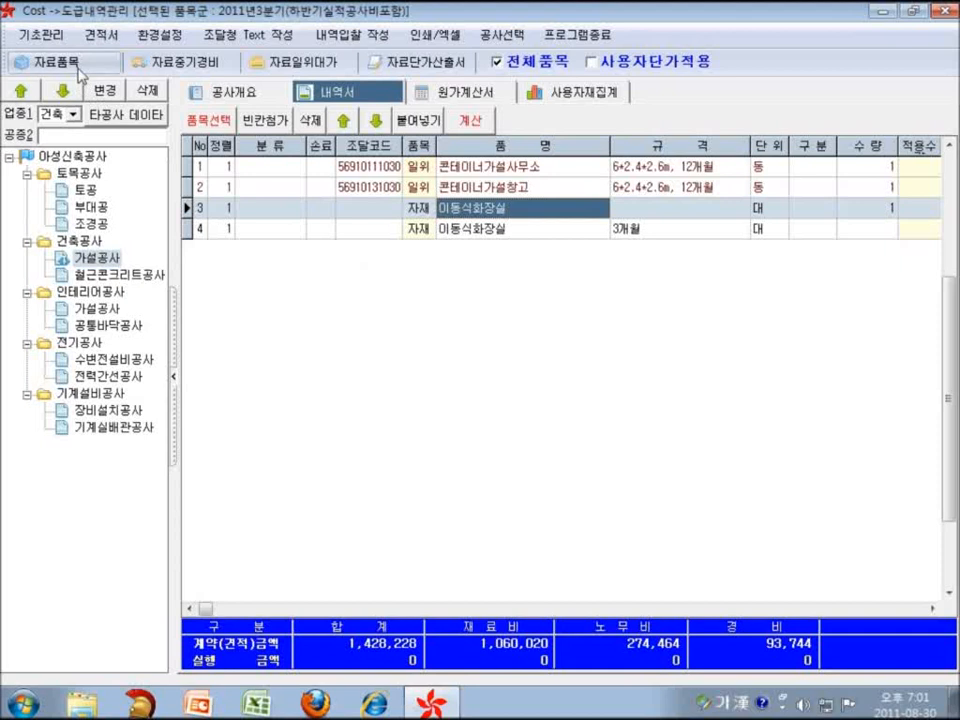
Step: Search the 자료품목 list for 백관 and select the D15 entry of 백관 (SPP)
click(79, 70)
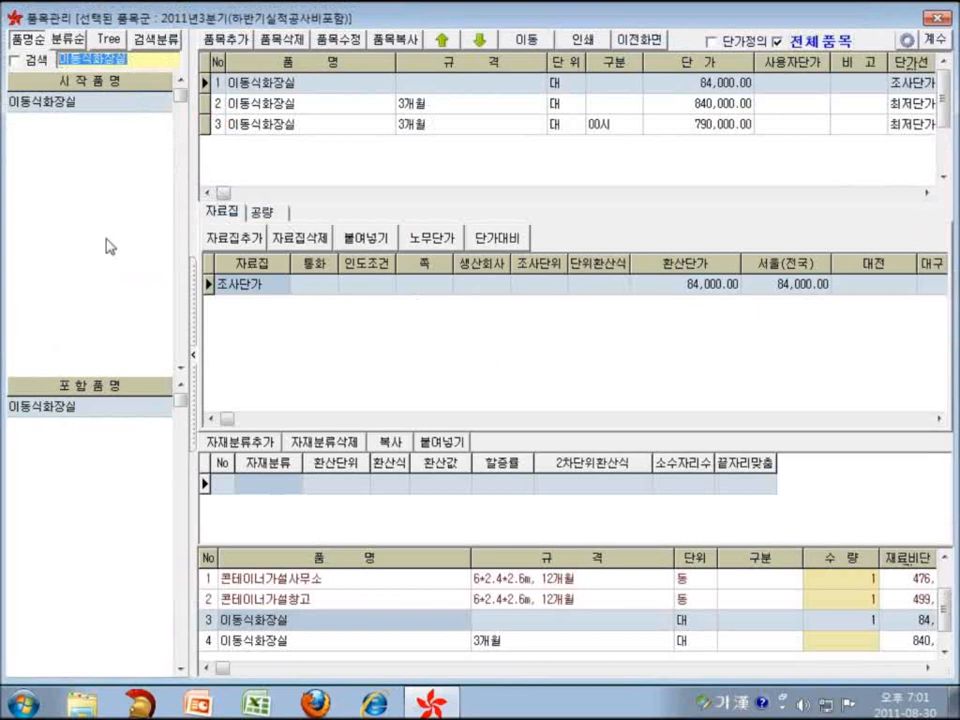
key(BackSpace)
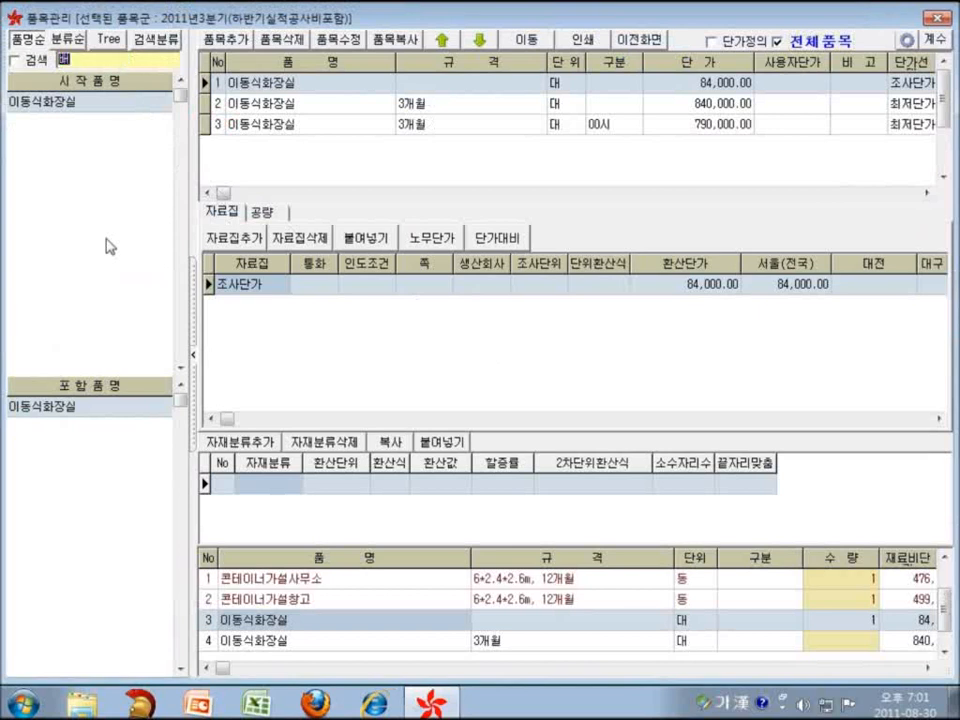
text(벽ㄱㅘ)
key(Return)
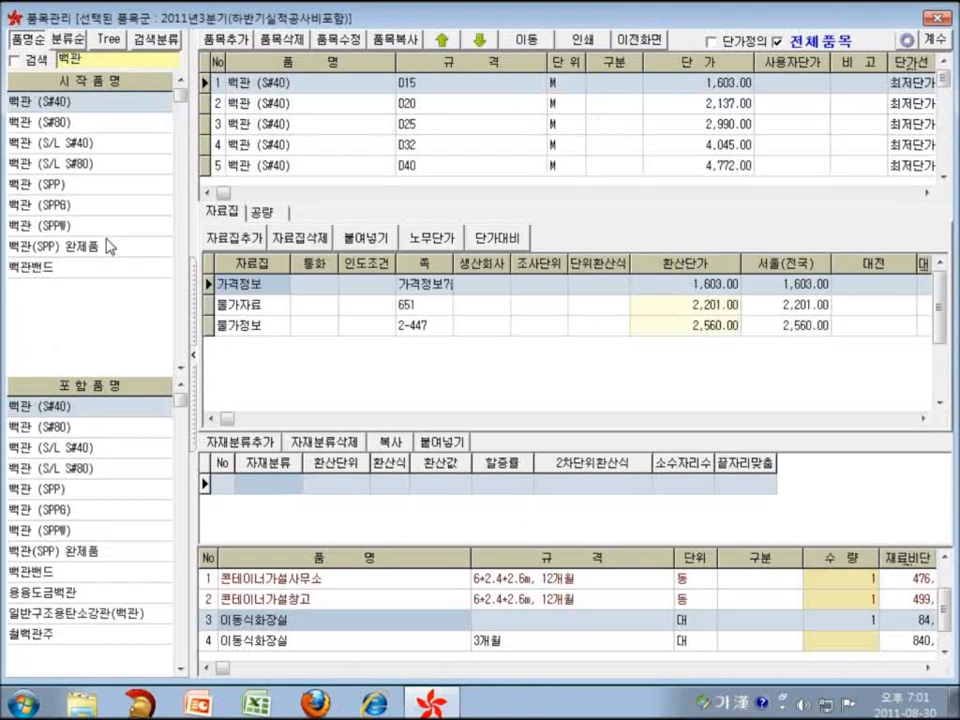
click(128, 187)
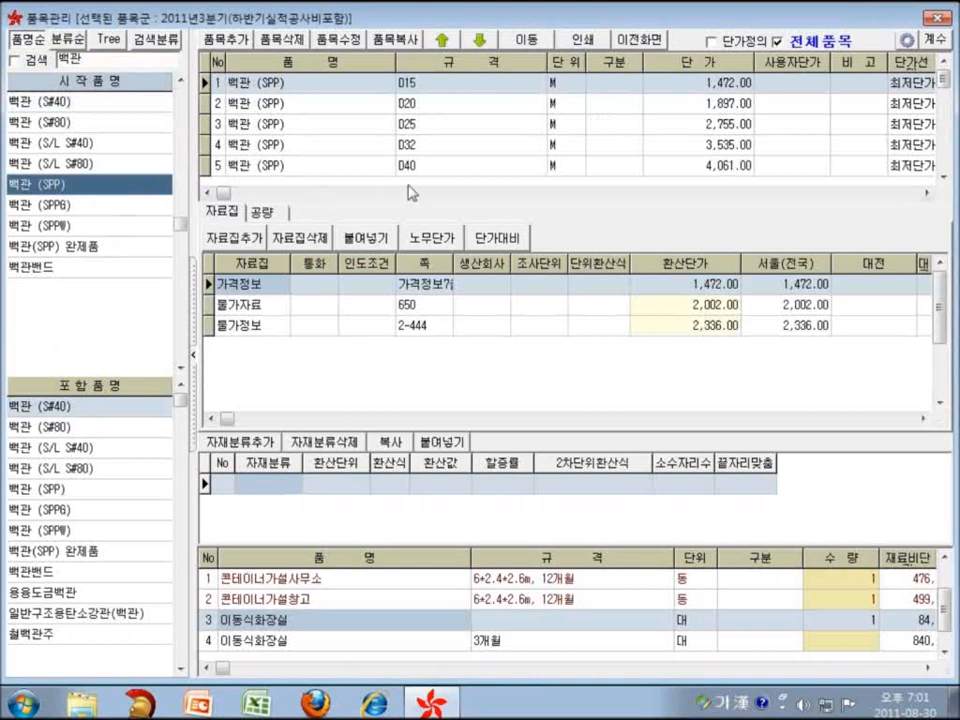
click(403, 89)
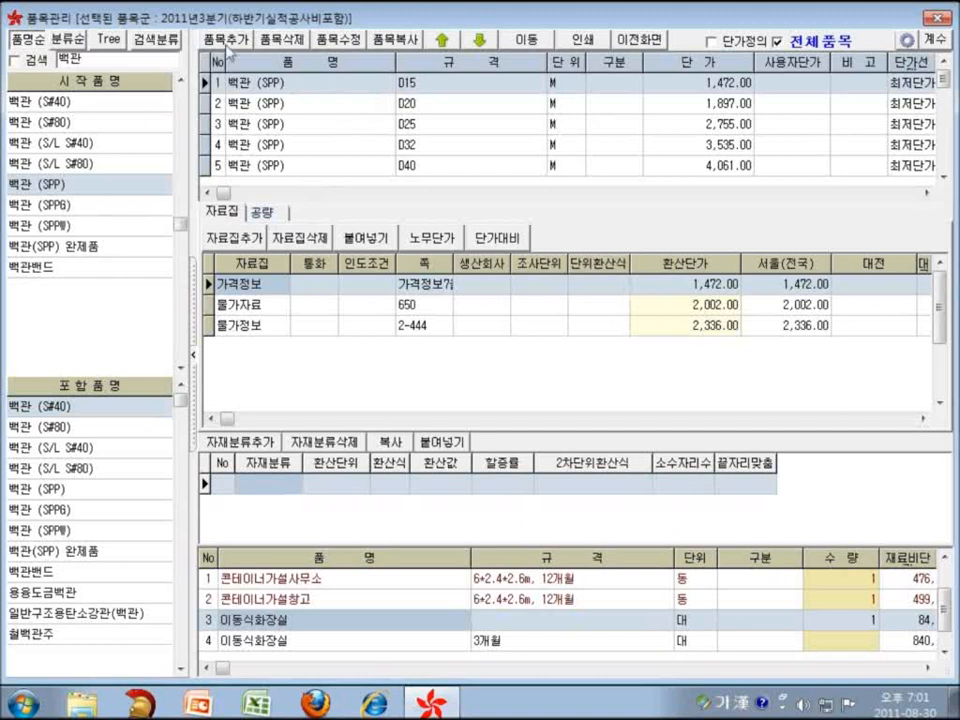
Step: Check the new-item form without adding anything, and view the 공량 data of 백관 (SPP) D15 before returning to its 자료집
click(226, 40)
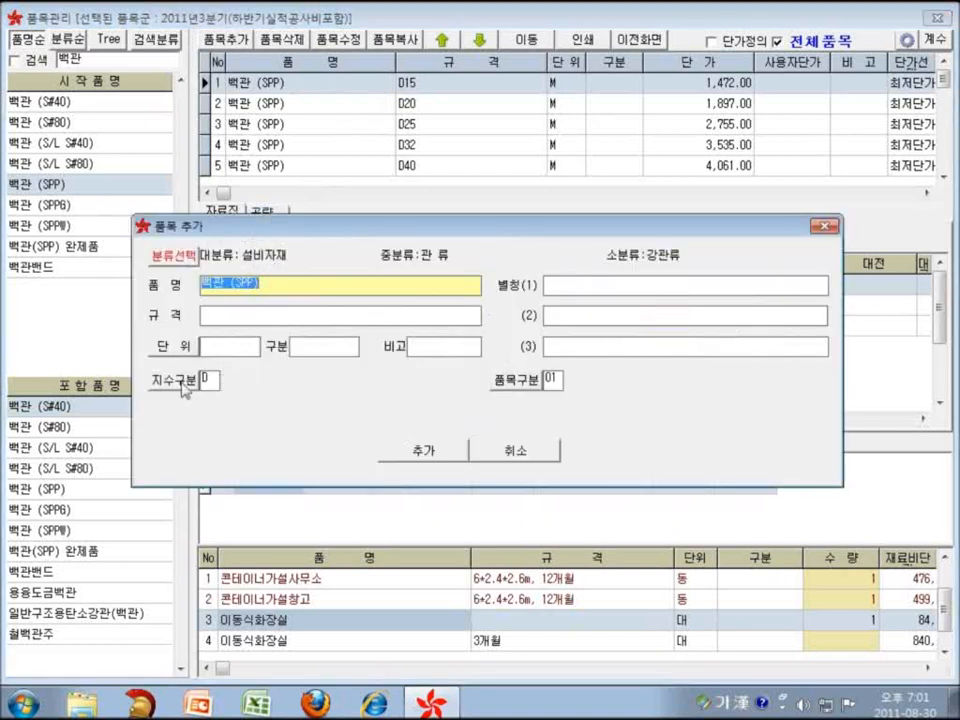
click(503, 452)
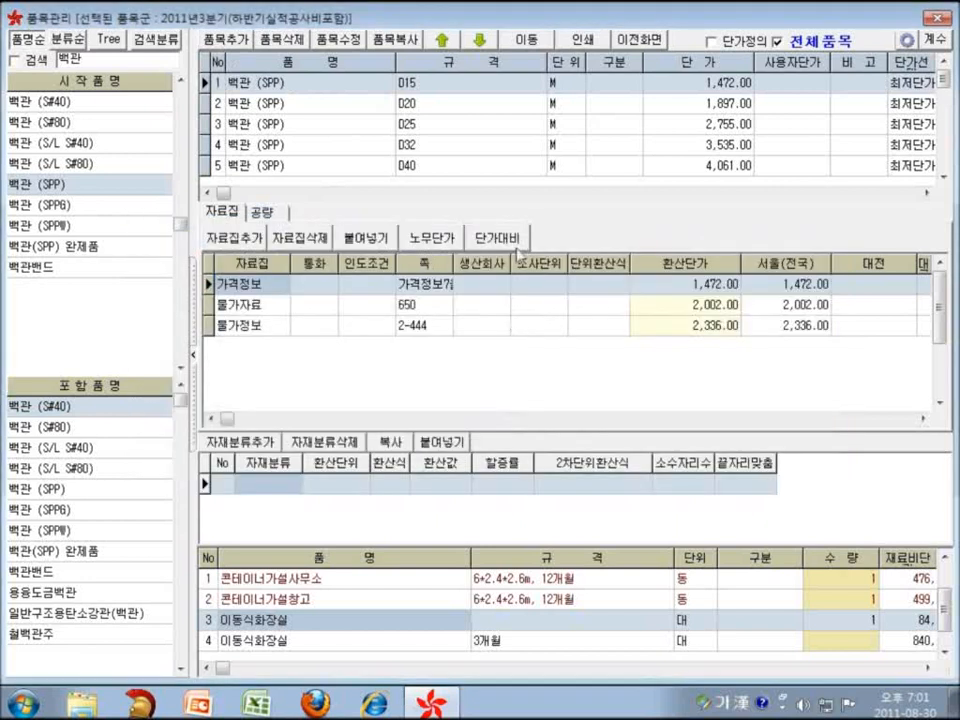
click(265, 214)
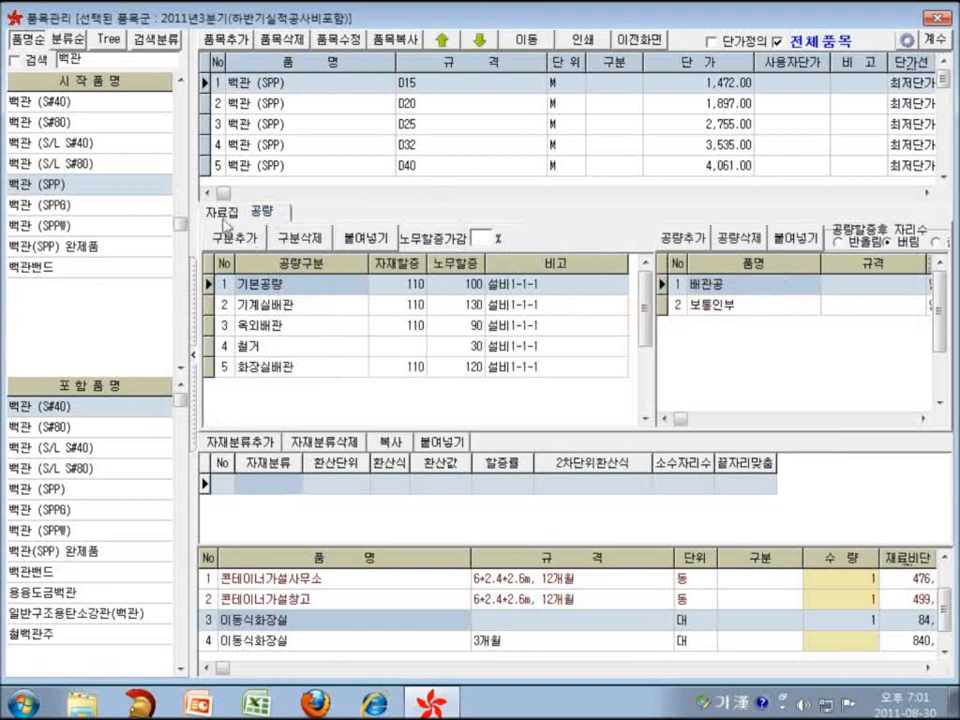
click(222, 213)
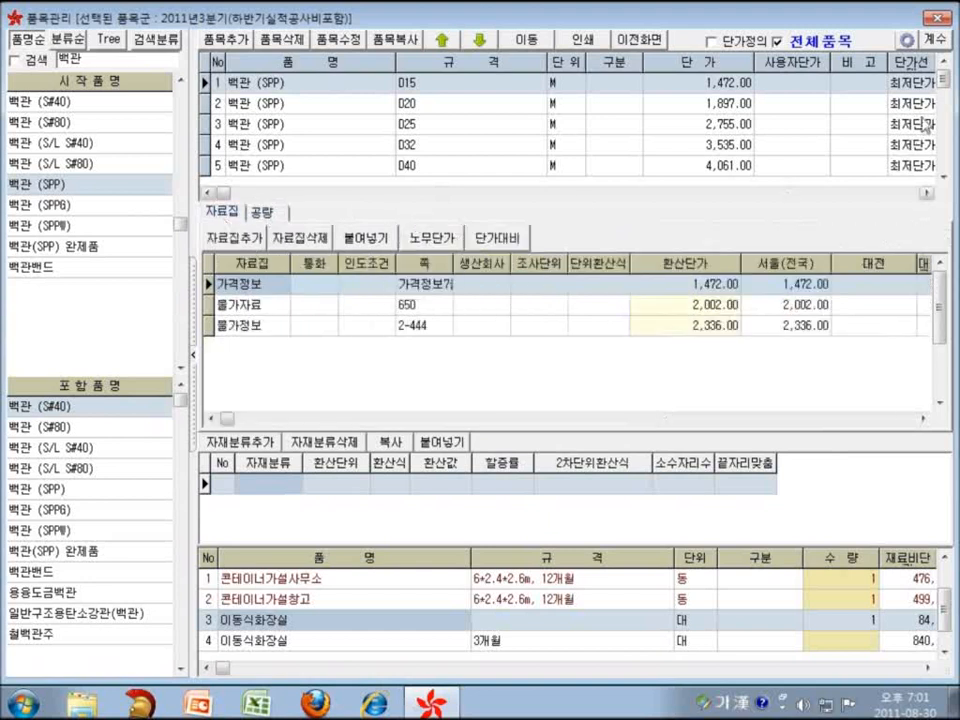
Step: Add a new 백관 (SPP) item with specification D650 and unit M after the D600 entry
drag(943, 83, 941, 163)
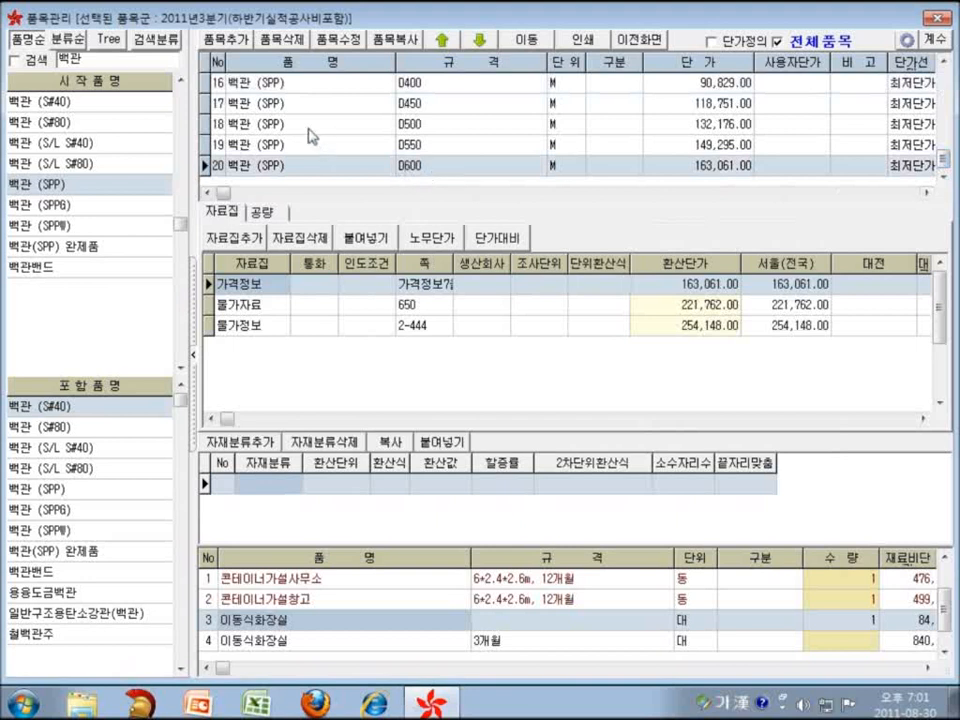
click(225, 39)
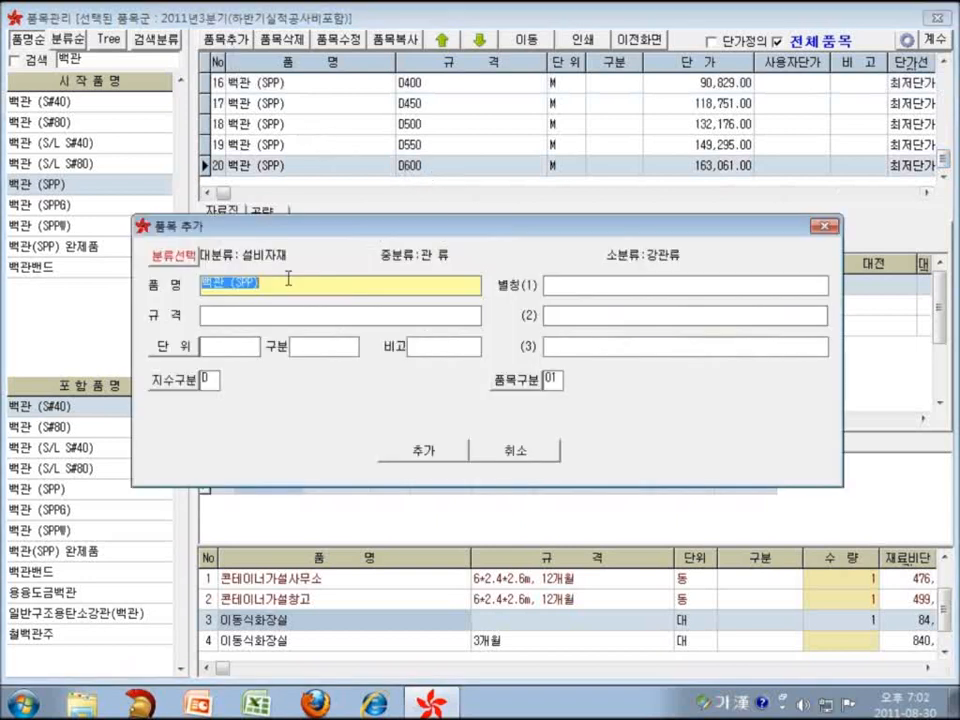
click(232, 314)
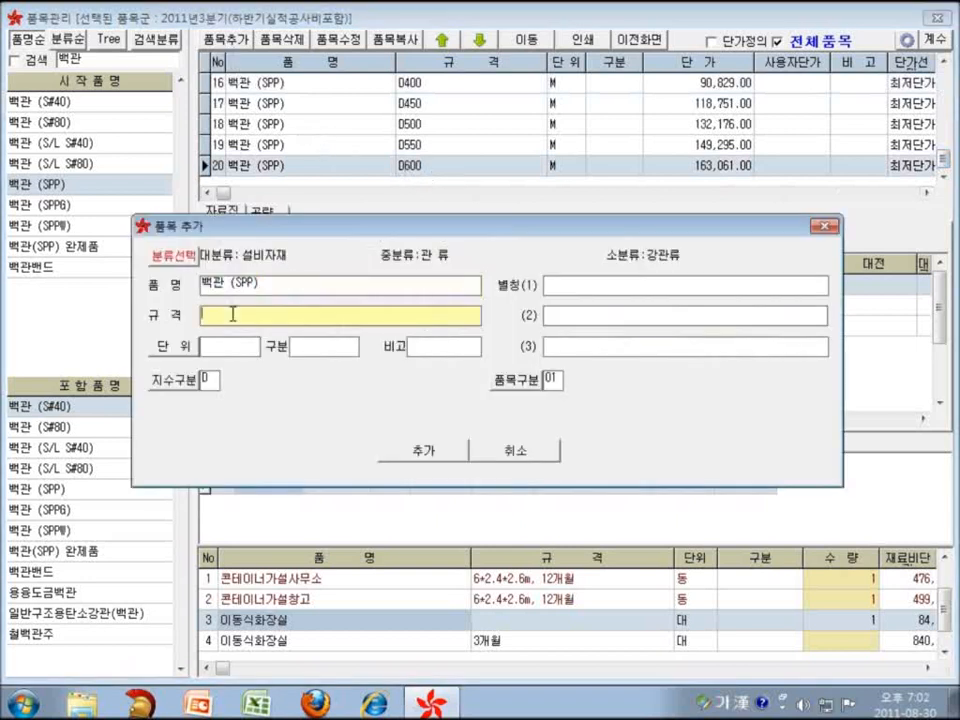
key(Hangul)
text(D650)
key(Tab)
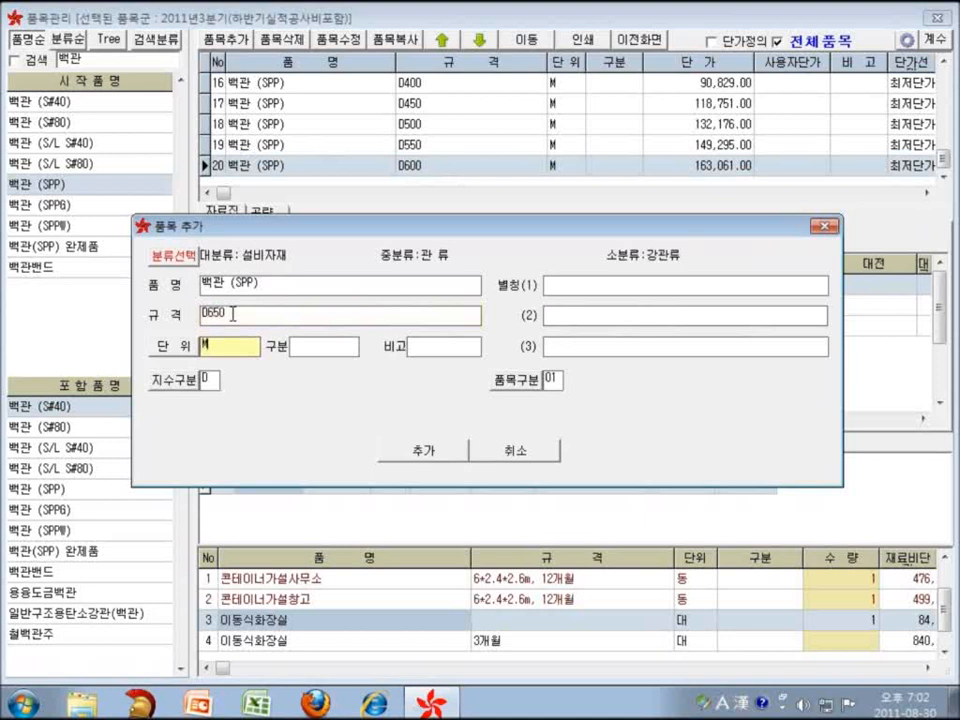
key(Tab)
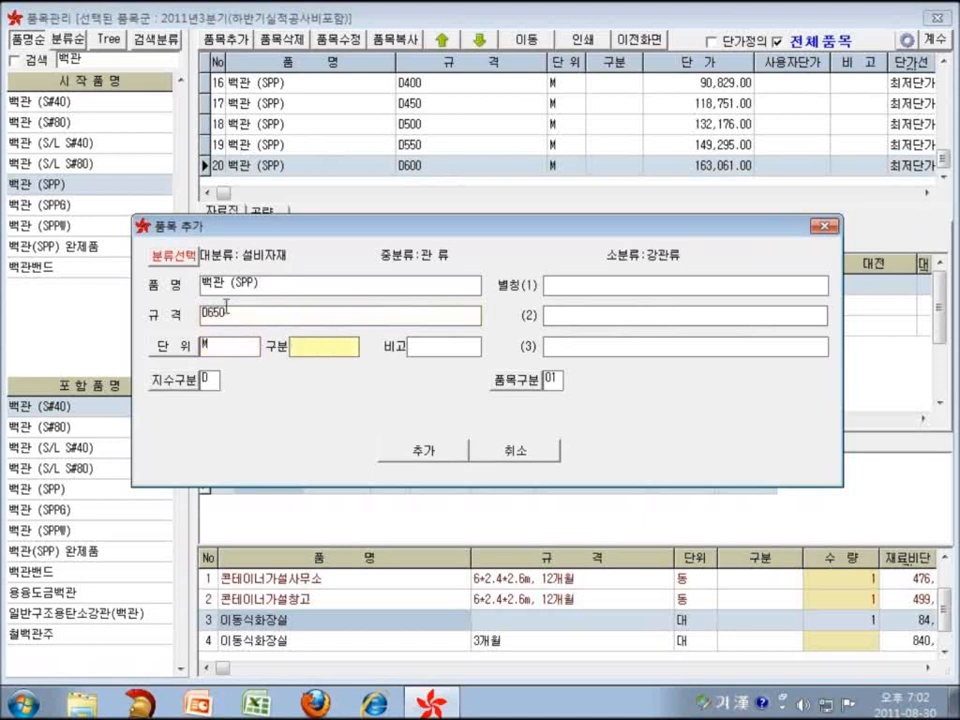
click(448, 453)
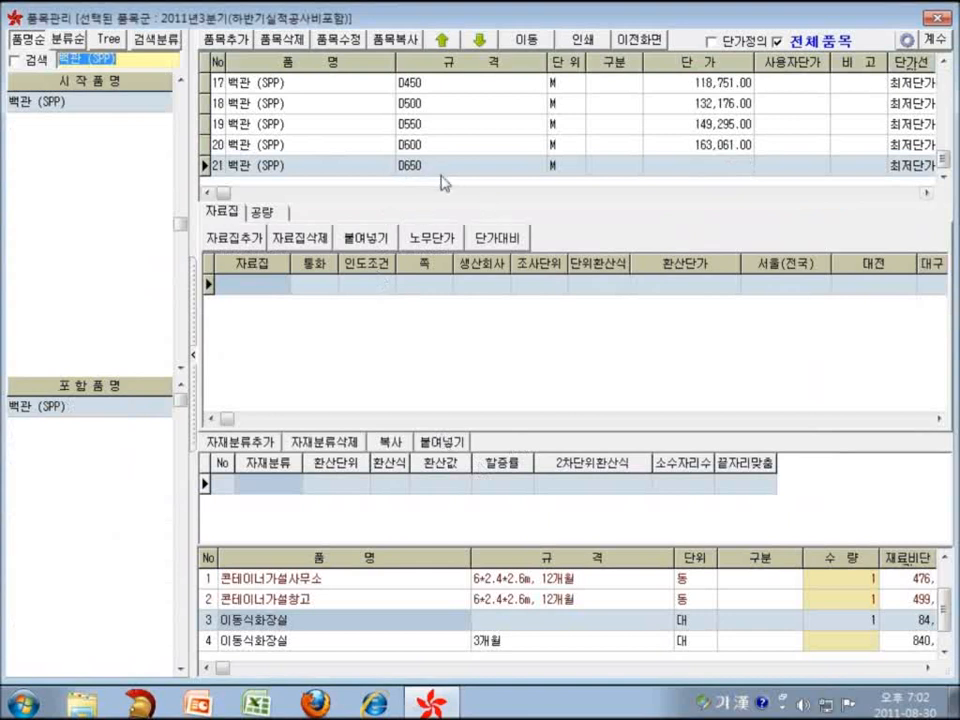
Step: Add a 자료집 entry to the D650 item with 물가자료 as its price source
click(250, 238)
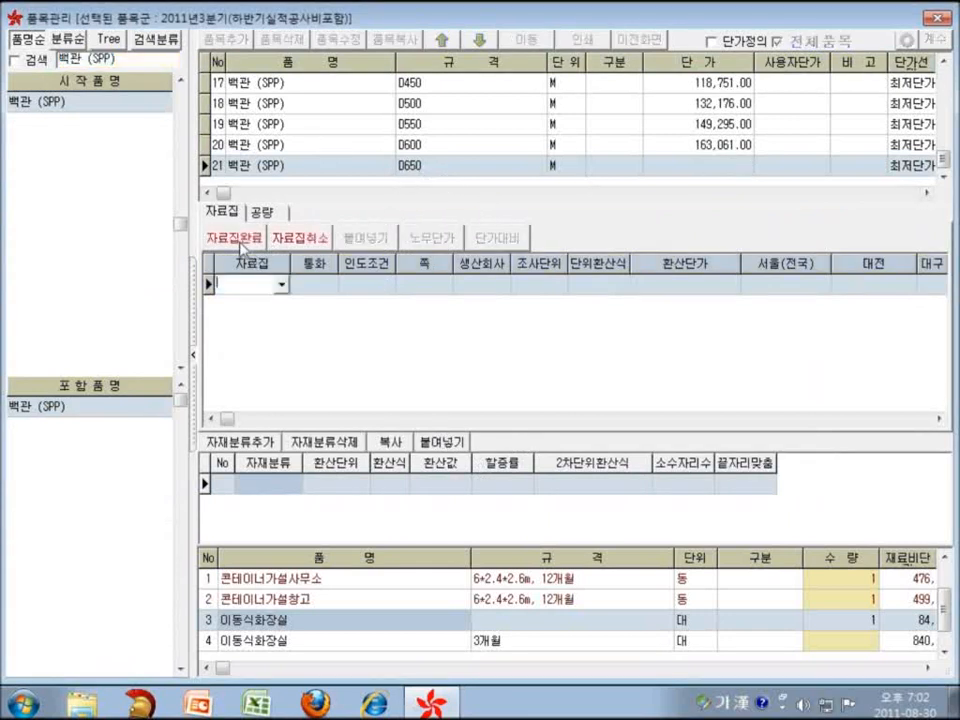
click(279, 286)
click(274, 299)
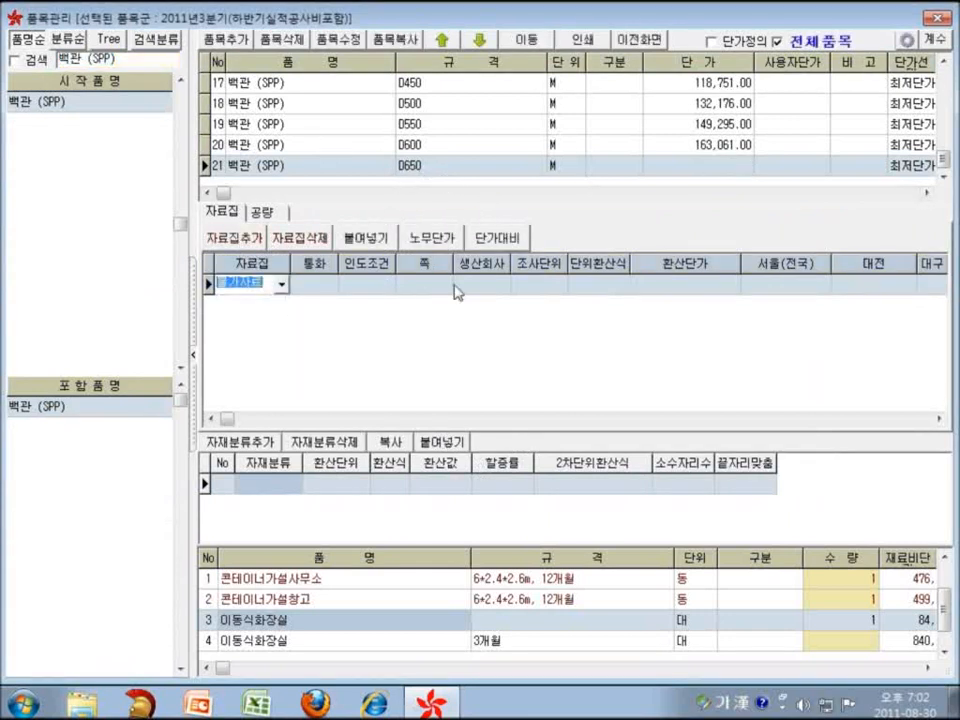
click(438, 288)
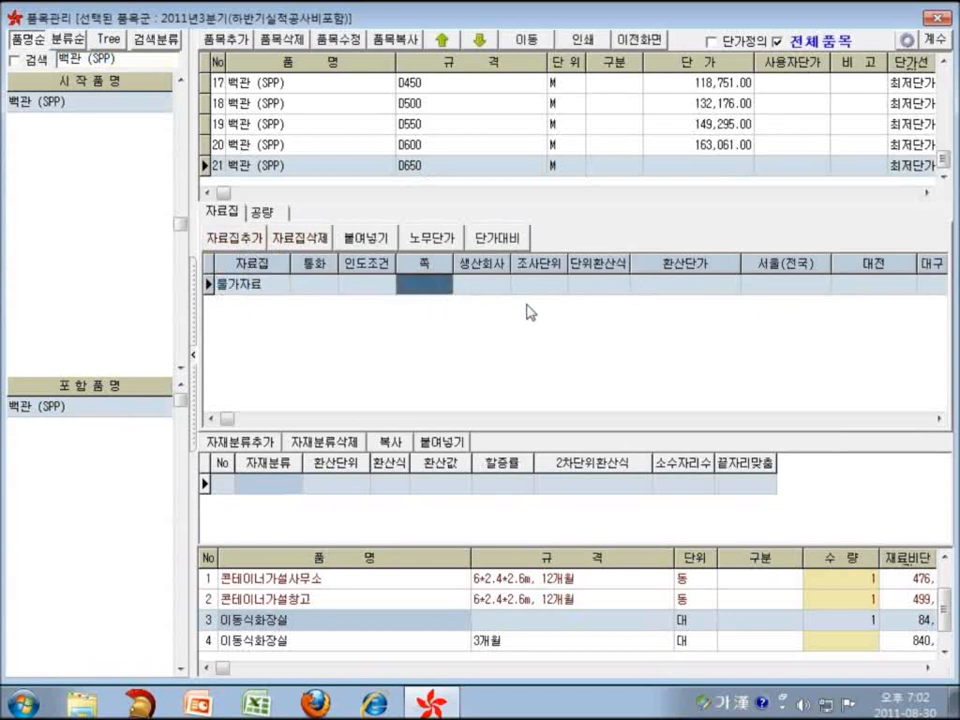
Step: Set the 서울(전국) price of the D650 item's 물가자료 entry to 170000
click(790, 287)
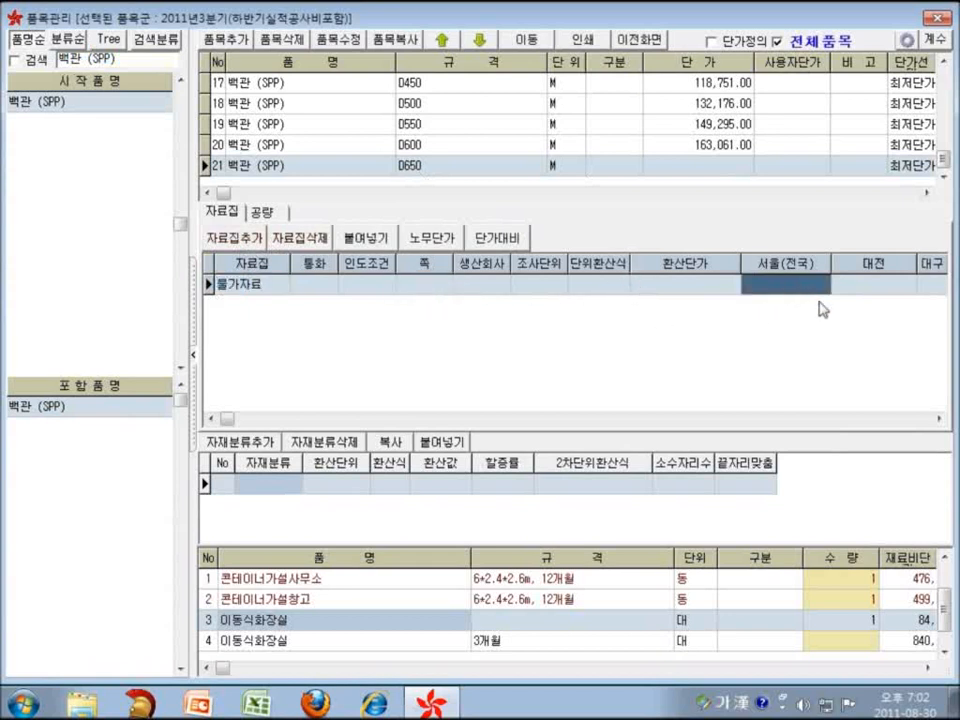
text(47000)
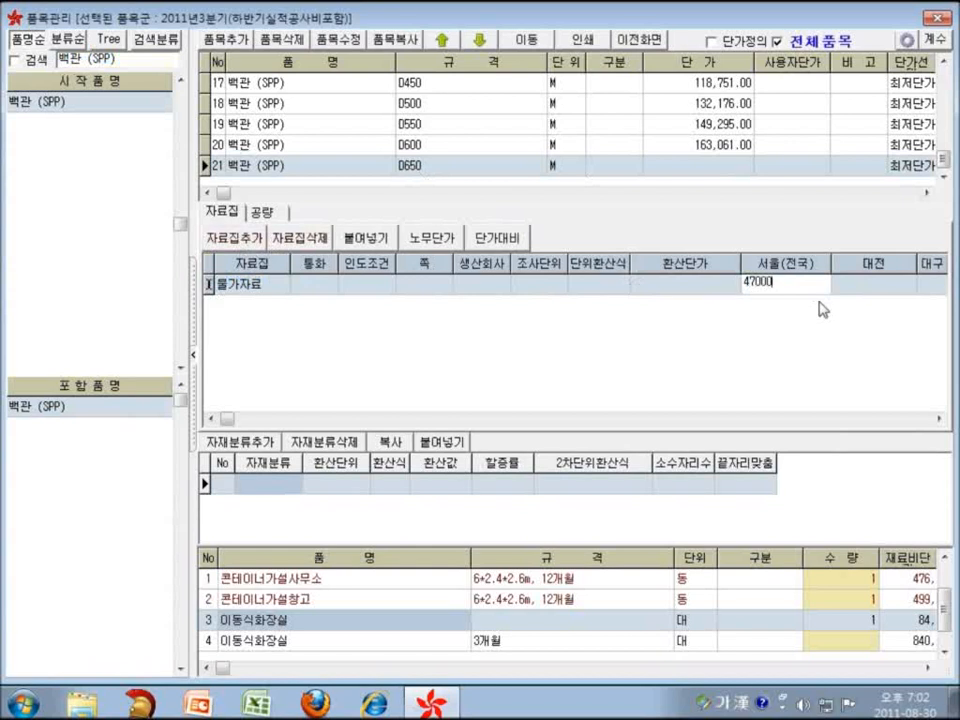
key(BackSpace)
key(BackSpace)
key(BackSpace)
key(BackSpace)
key(BackSpace)
text(170000)
key(Return)
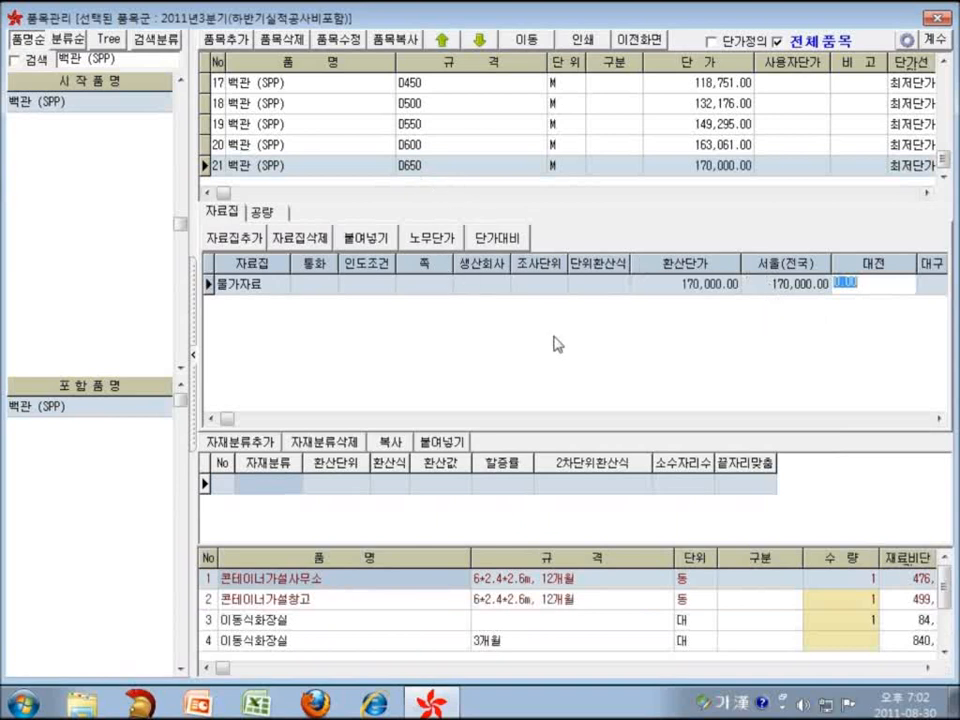
Step: Compare the 공량 data of the D650 and D600 items and return to the 자료집 of D650
click(266, 213)
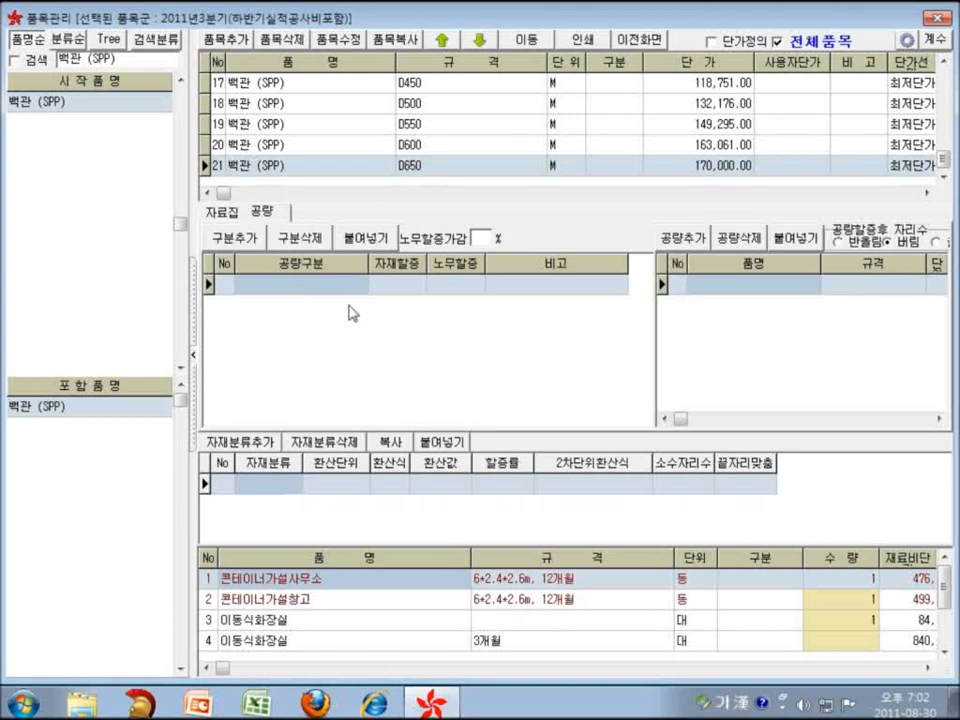
click(430, 150)
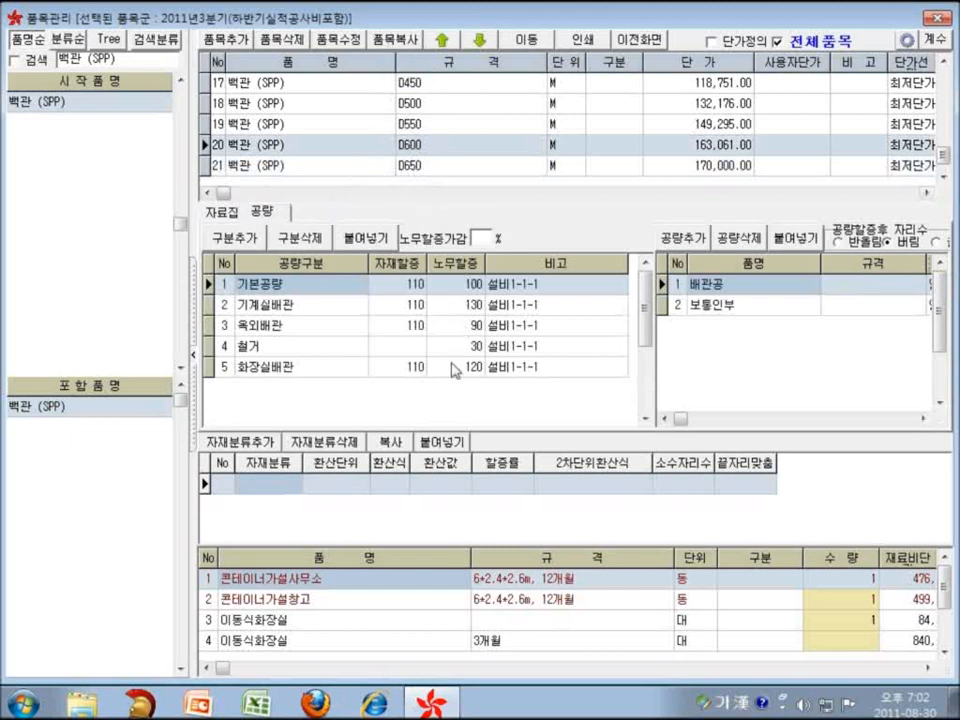
click(418, 176)
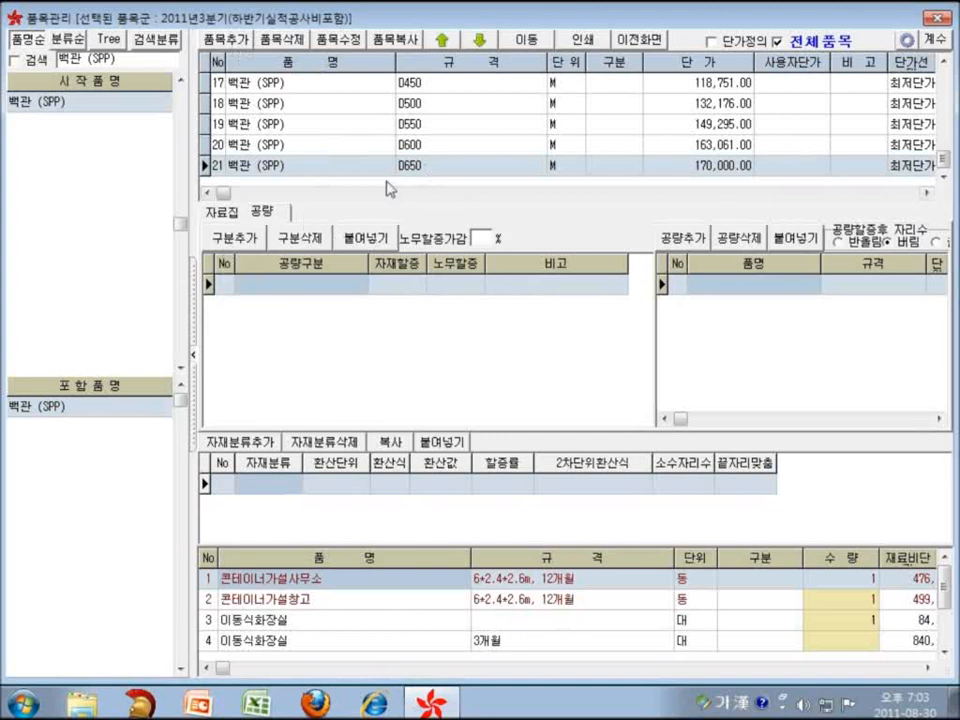
click(222, 212)
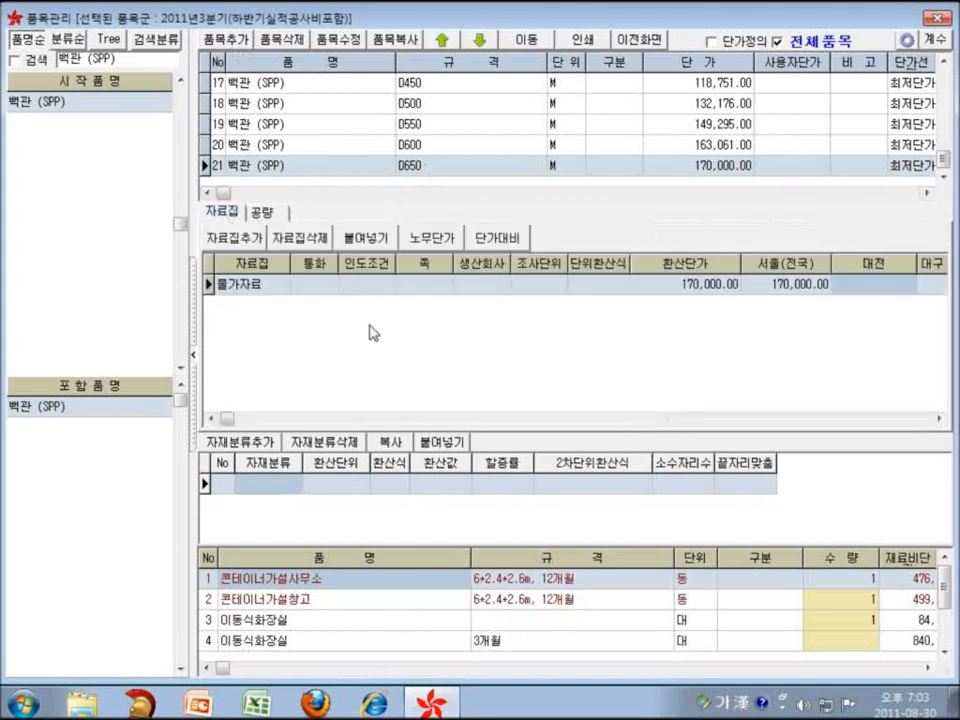
Step: Add a 기본공량 category to the 공량 data of the D650 item
click(268, 213)
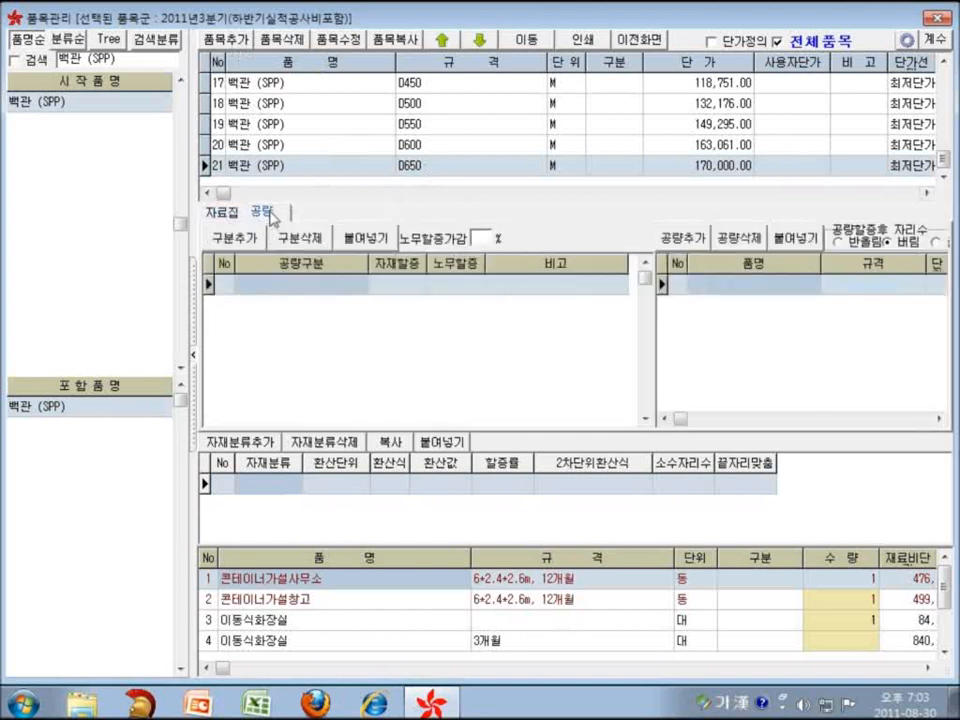
click(240, 240)
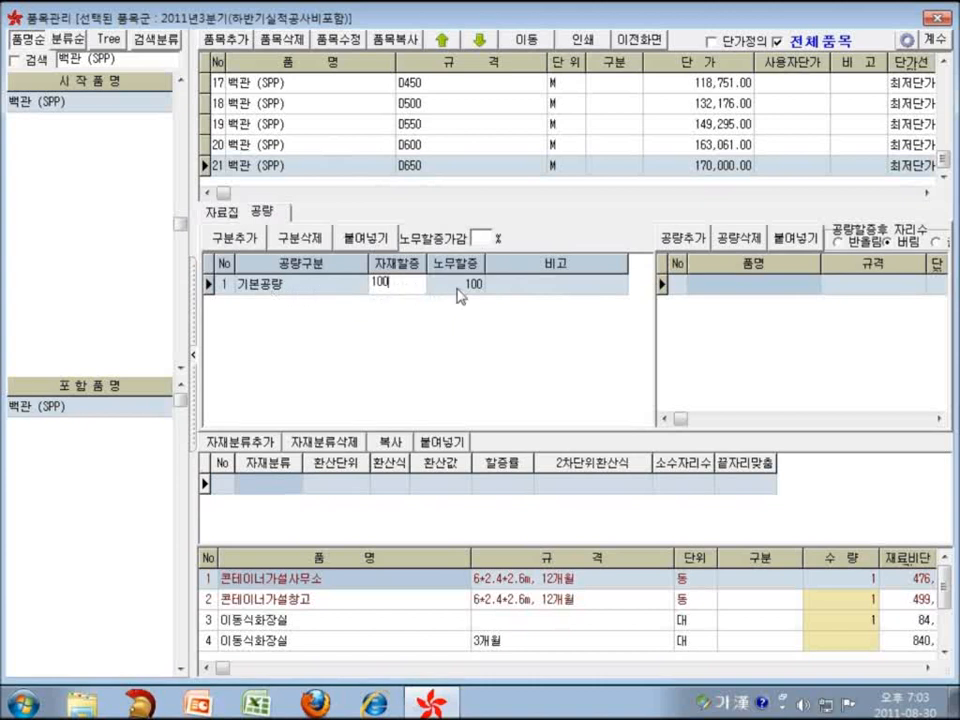
key(Tab)
key(Tab)
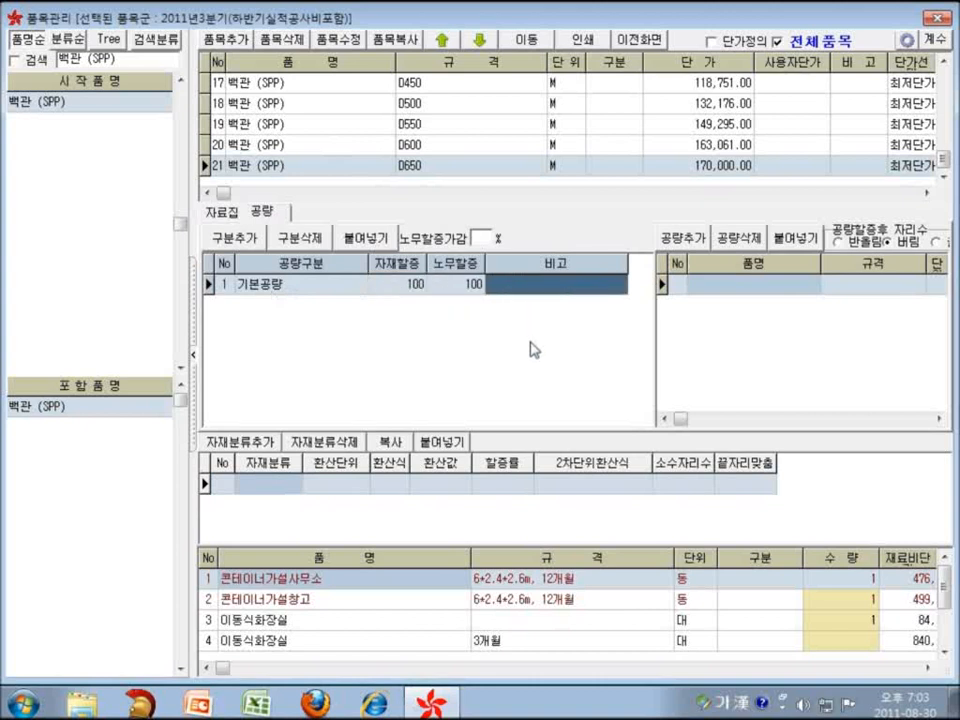
Step: Set the 자재할증 of the 기본공량 category to 110 and accept 100 for 노무할증
click(403, 284)
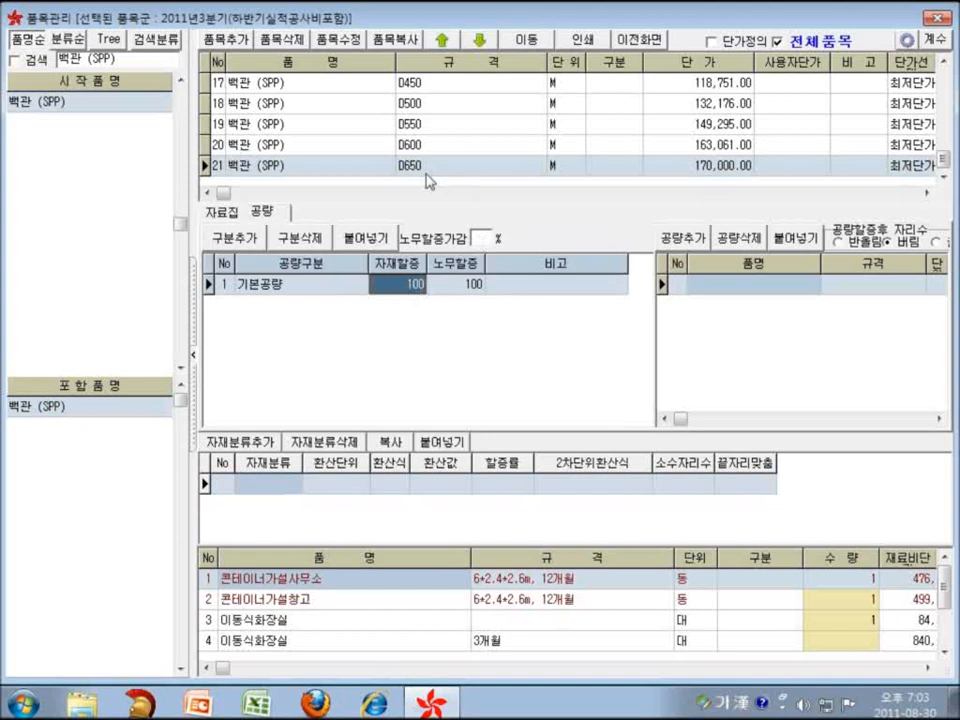
click(396, 285)
text(110)
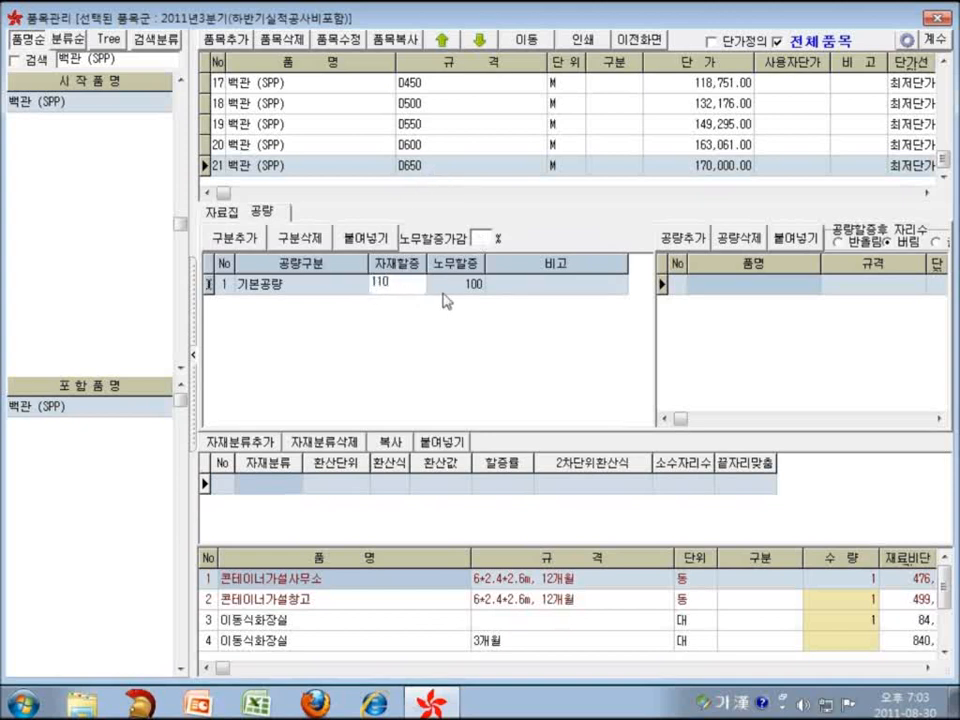
click(443, 288)
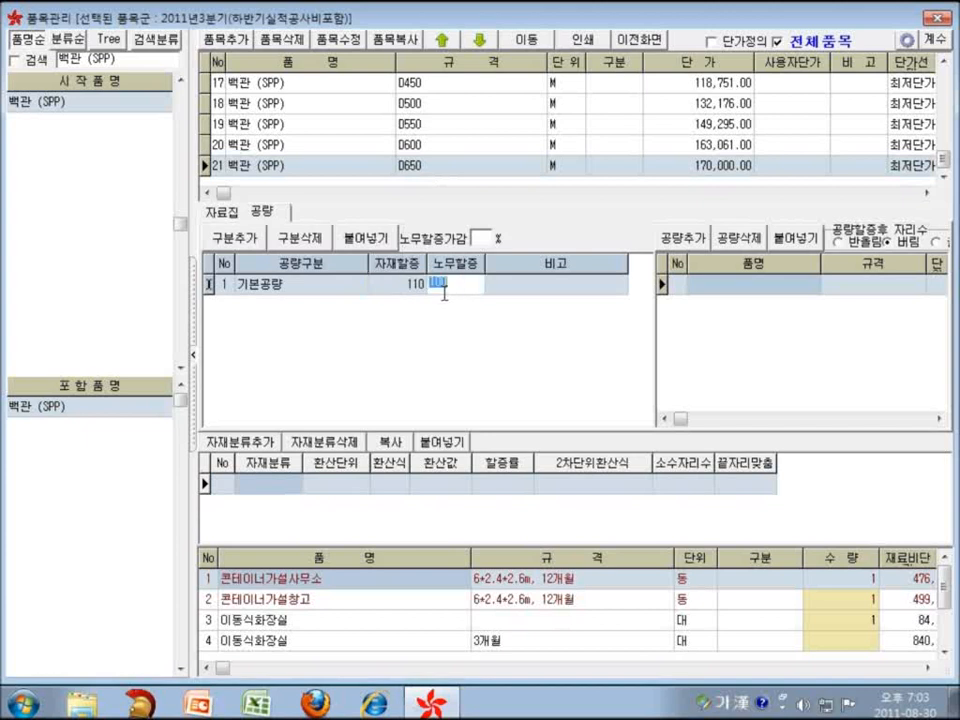
key(Return)
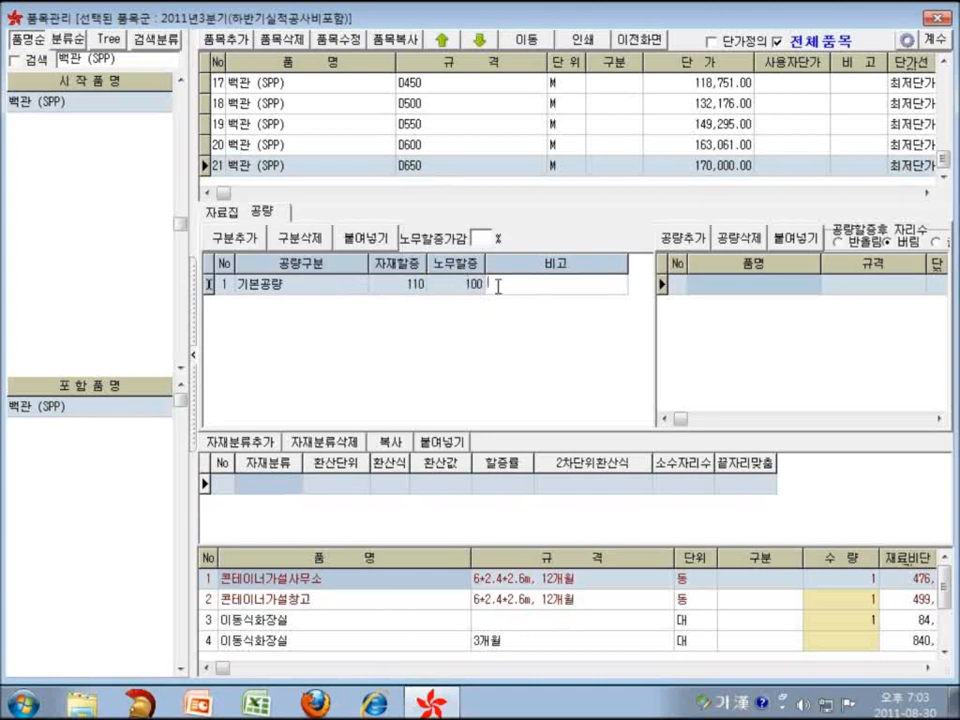
Step: Enter 설비1-1 as the remark (비고) of the 기본공량 category
text(ㅅ)
text(비)
text(1-1)
key(Return)
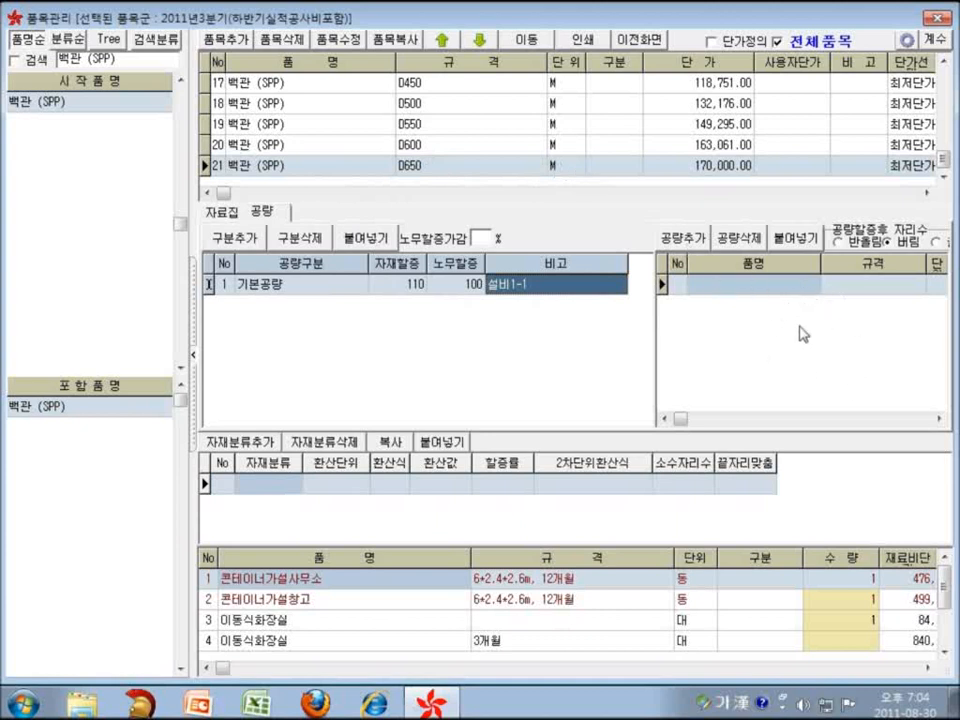
Step: Find 배관공 in the labour list, add it to the 기본공량 category, and reposition the 공량입력 window to uncover the added entry
click(697, 240)
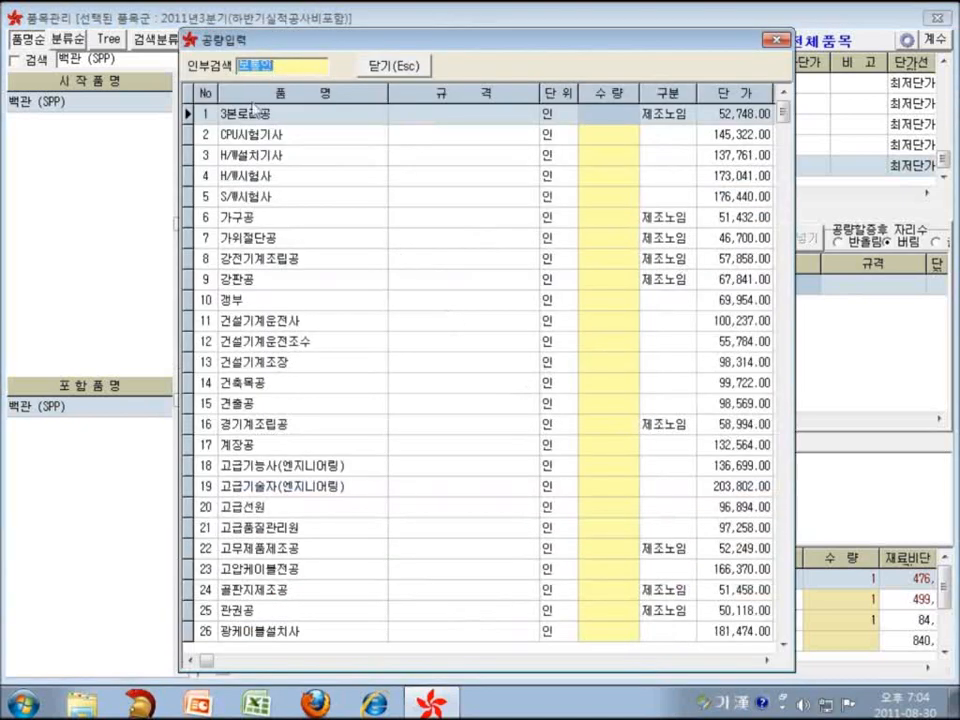
text(배)
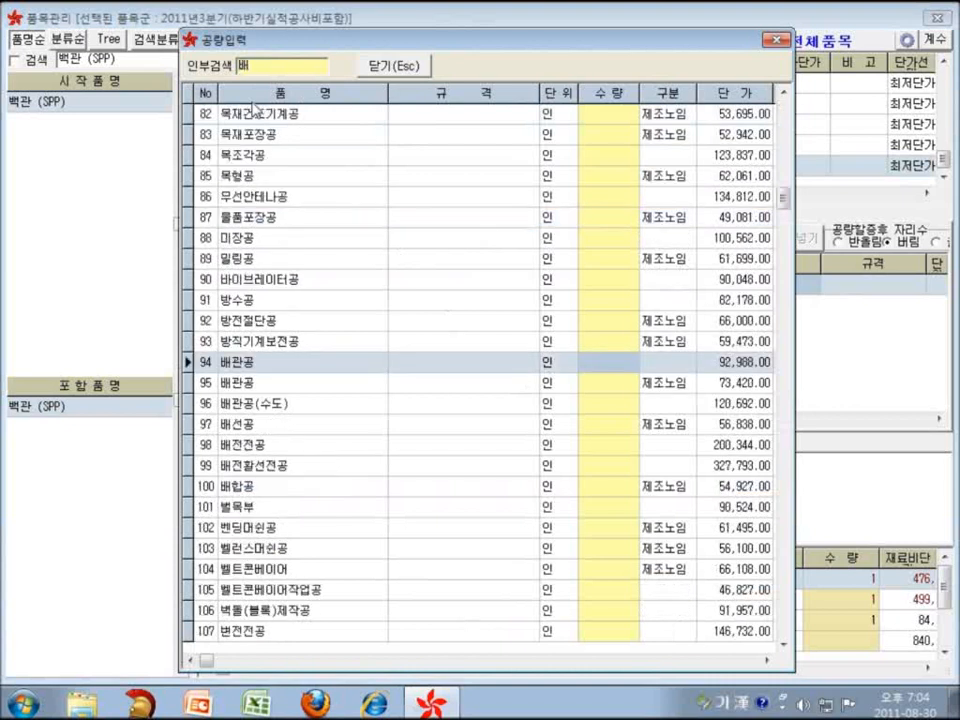
text(관)
key(Return)
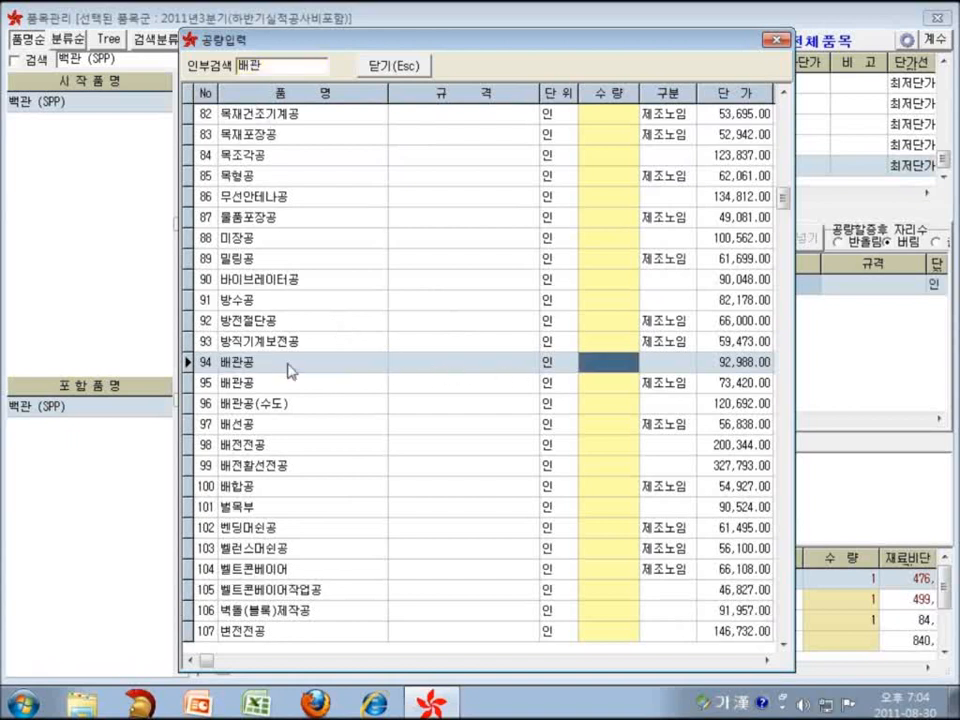
drag(417, 45, 197, 74)
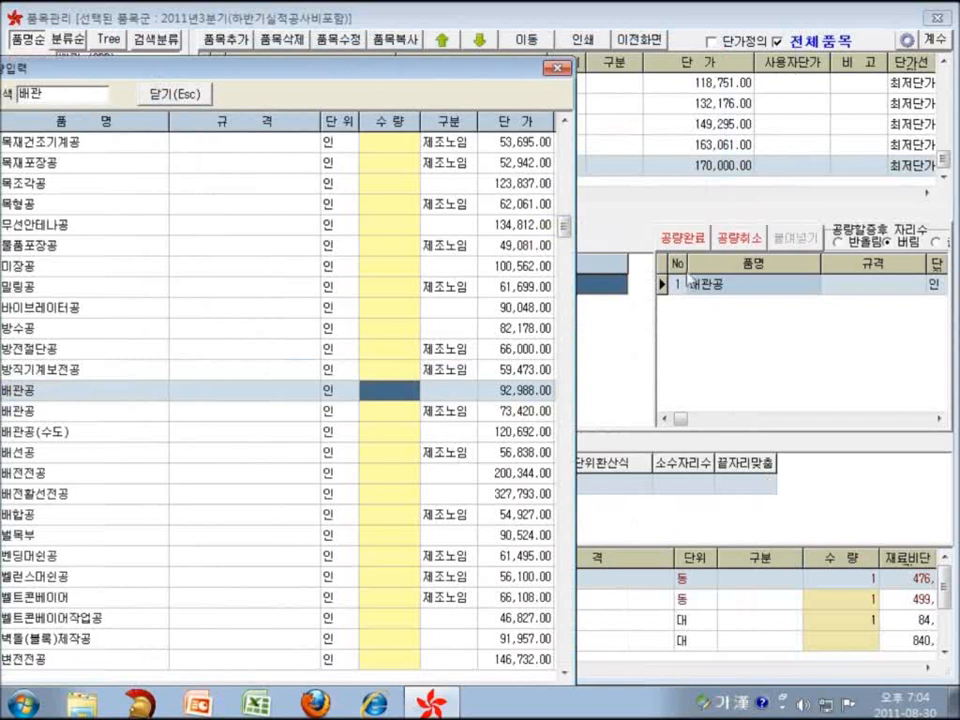
drag(357, 70, 446, 62)
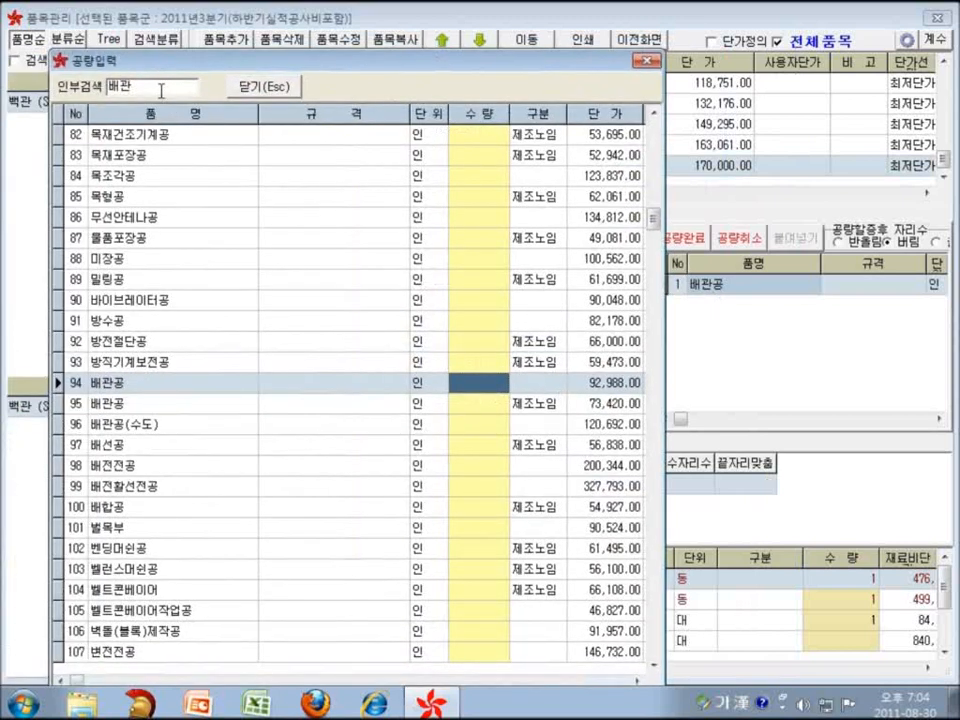
Step: Find 보통인부 in the labour list, add the entry without a specification to the 기본공량 category, and close the 공량입력 window
drag(161, 89, 103, 88)
text(봍)
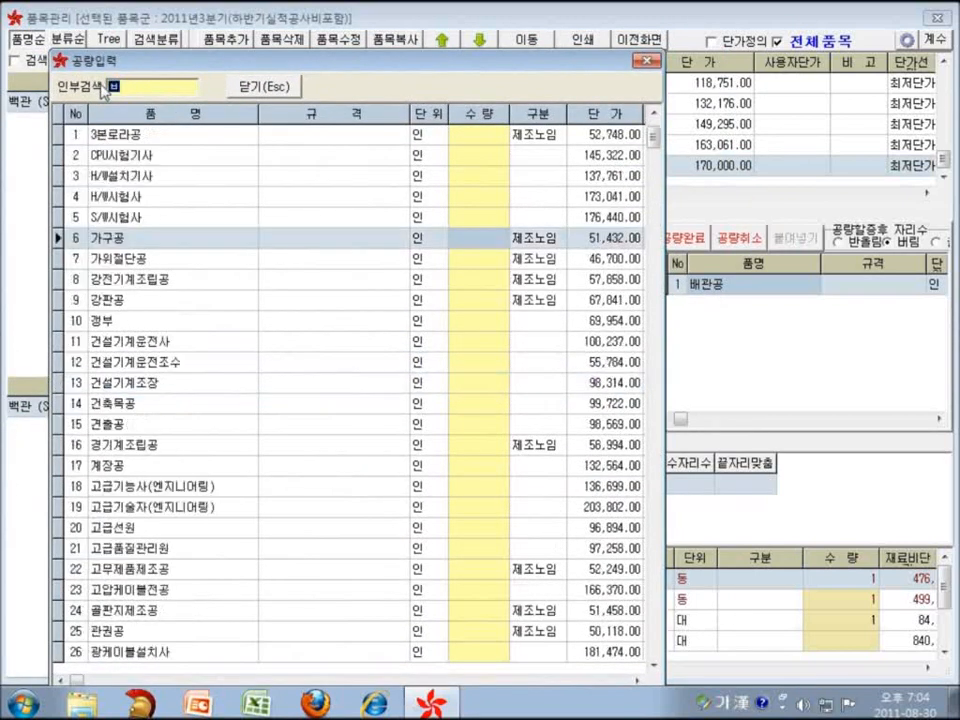
text(통)
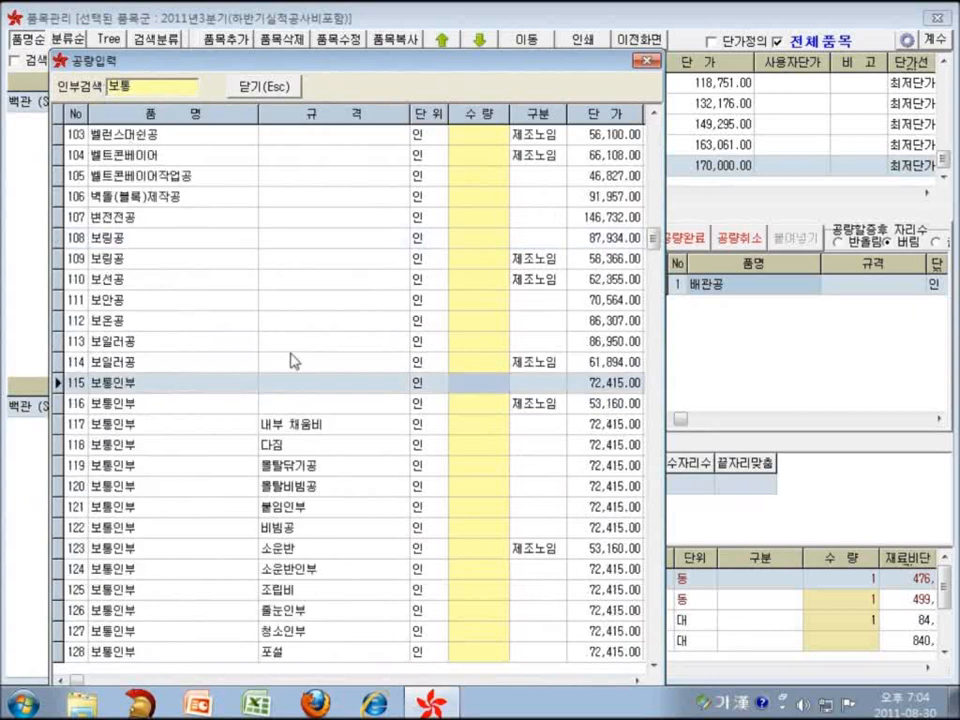
double_click(236, 386)
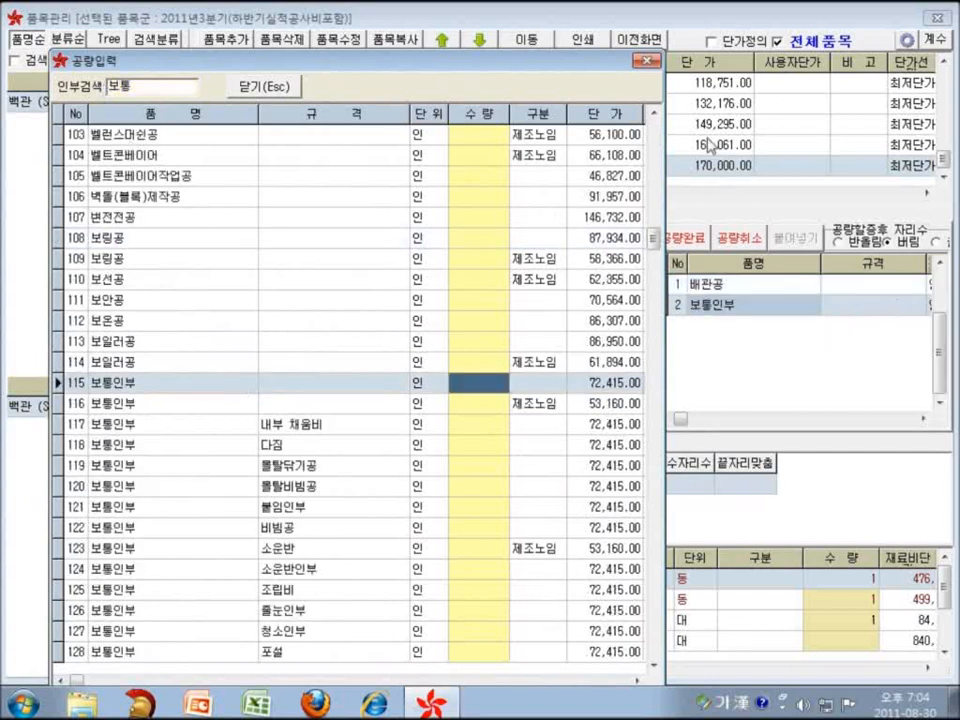
key(Escape)
Step: Set the labour quantities (수량) of the 기본공량 category to 1.793 for 배관공 and 0.5 for 보통인부
click(920, 420)
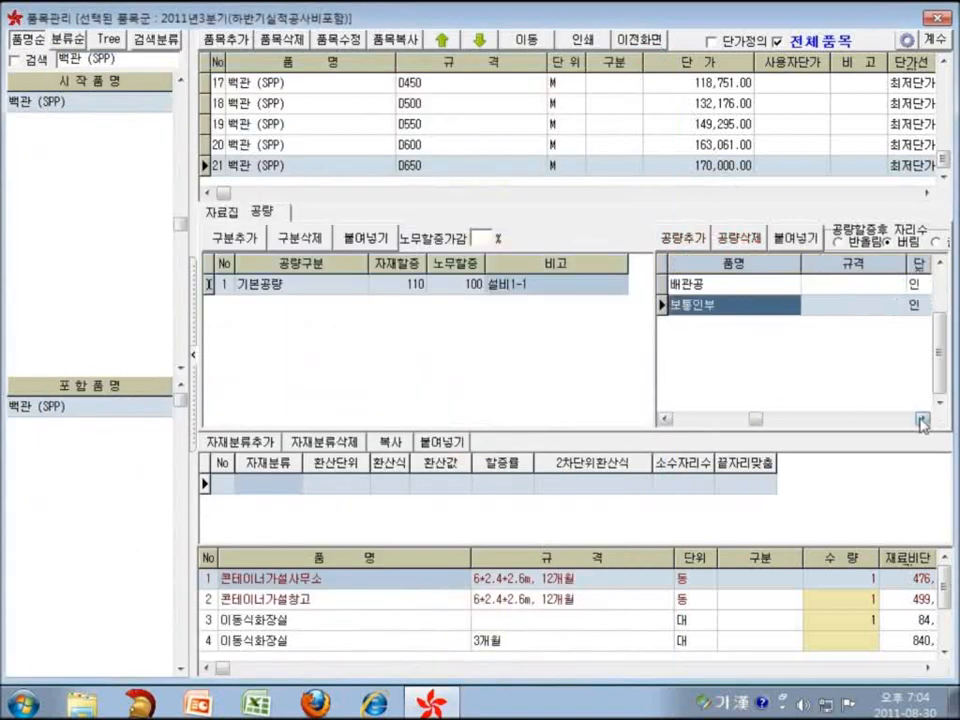
click(920, 420)
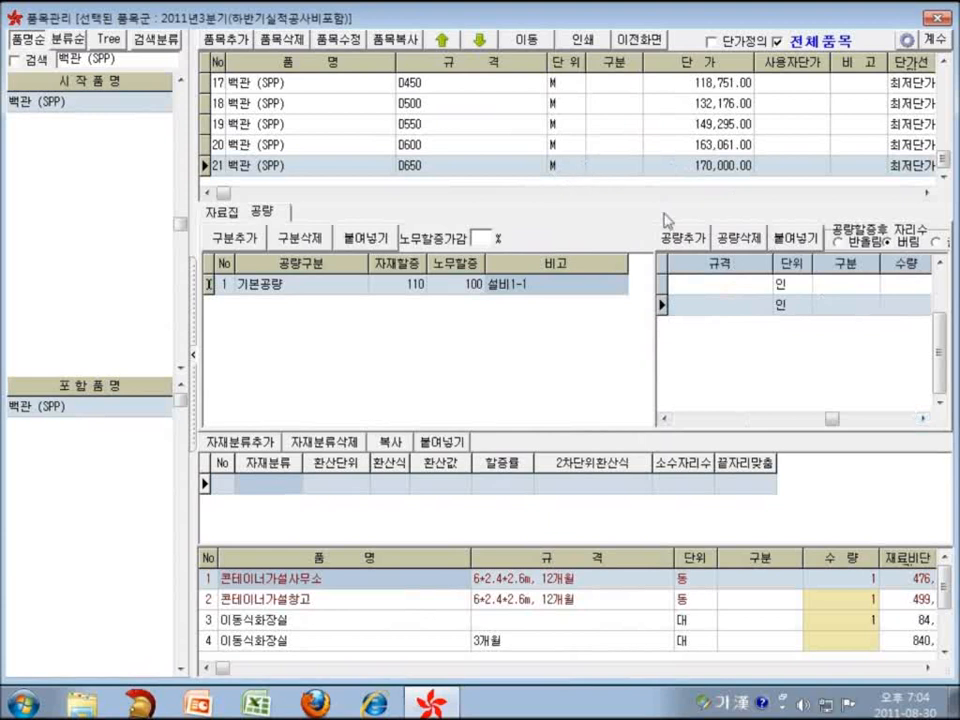
click(888, 290)
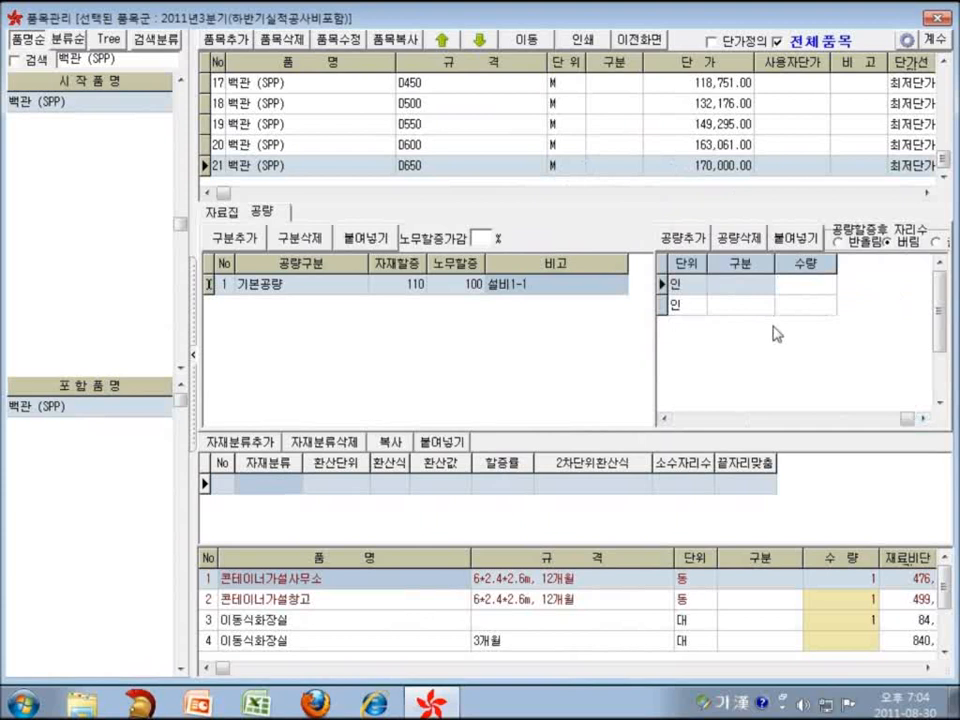
text(1.793)
key(Return)
key(Down)
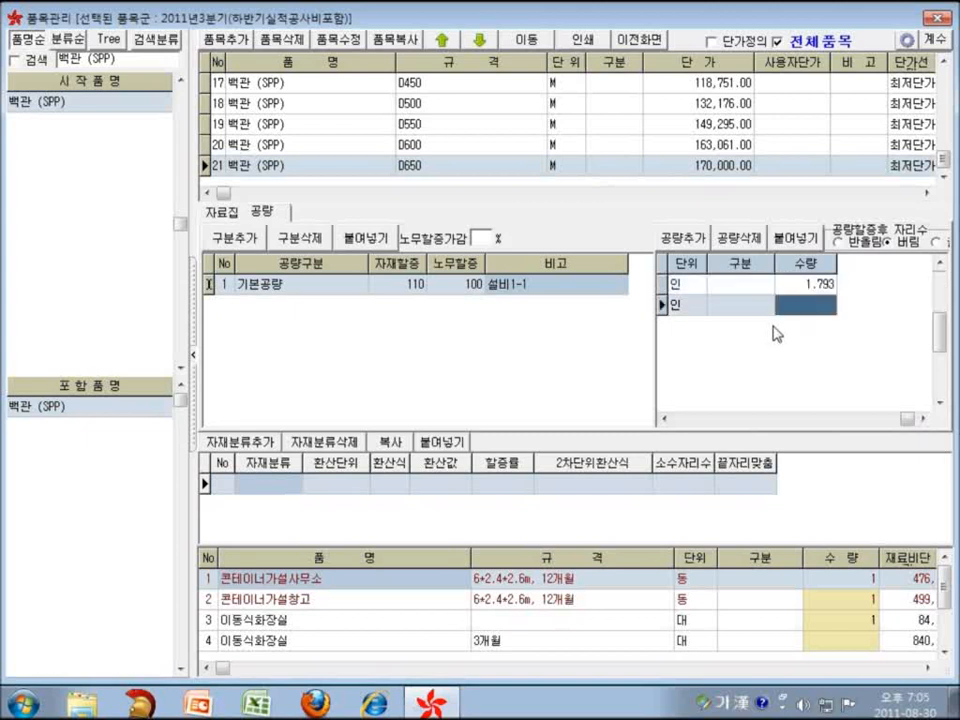
text(0.)
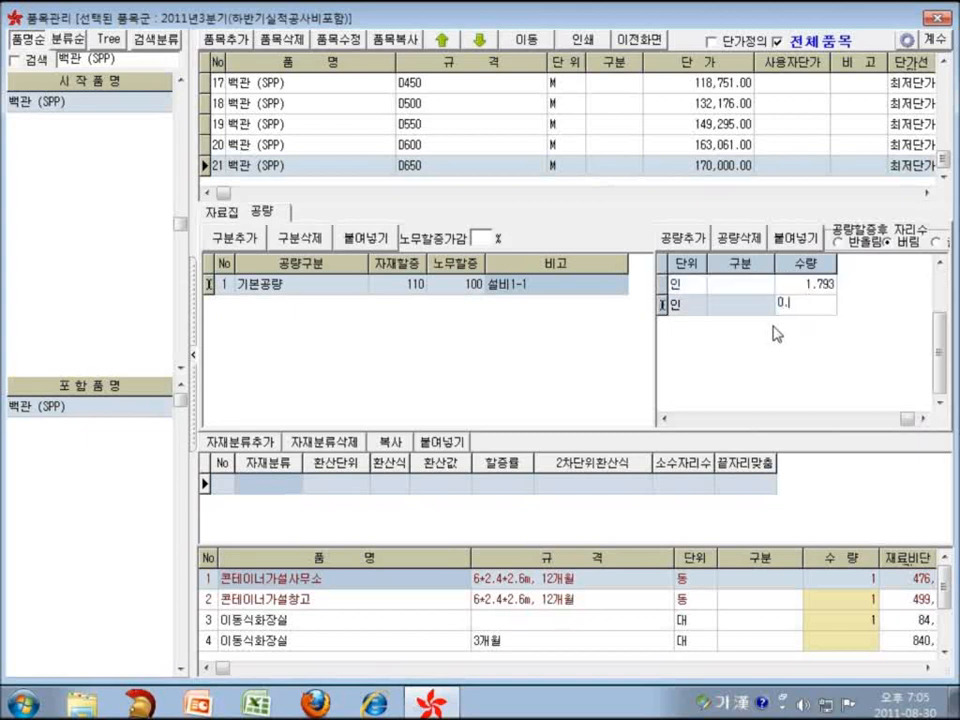
text(5)
key(Return)
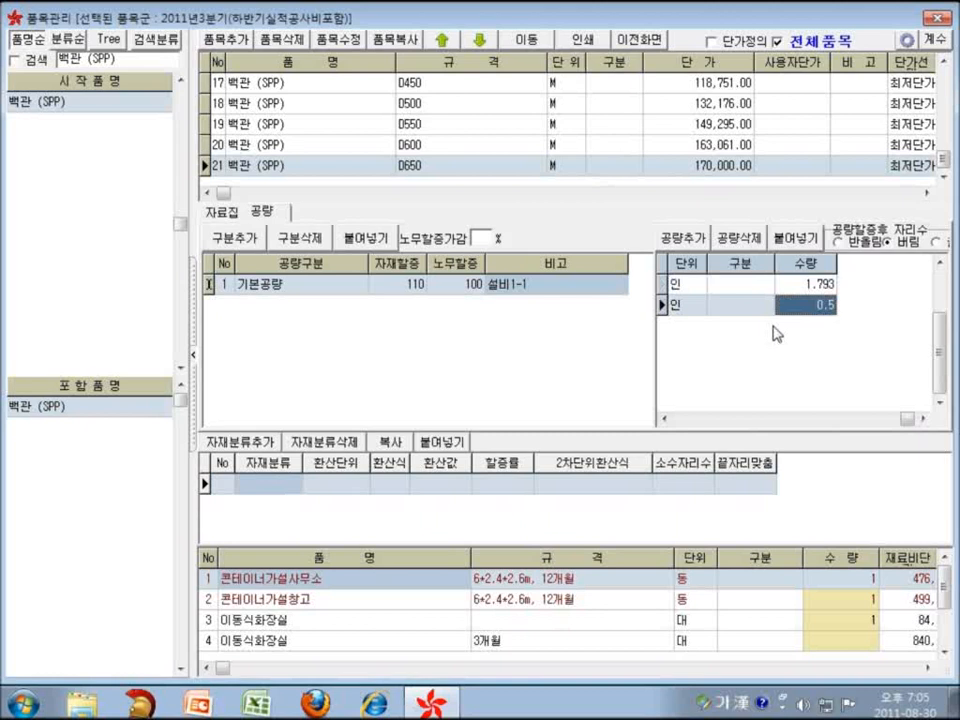
click(762, 420)
click(761, 420)
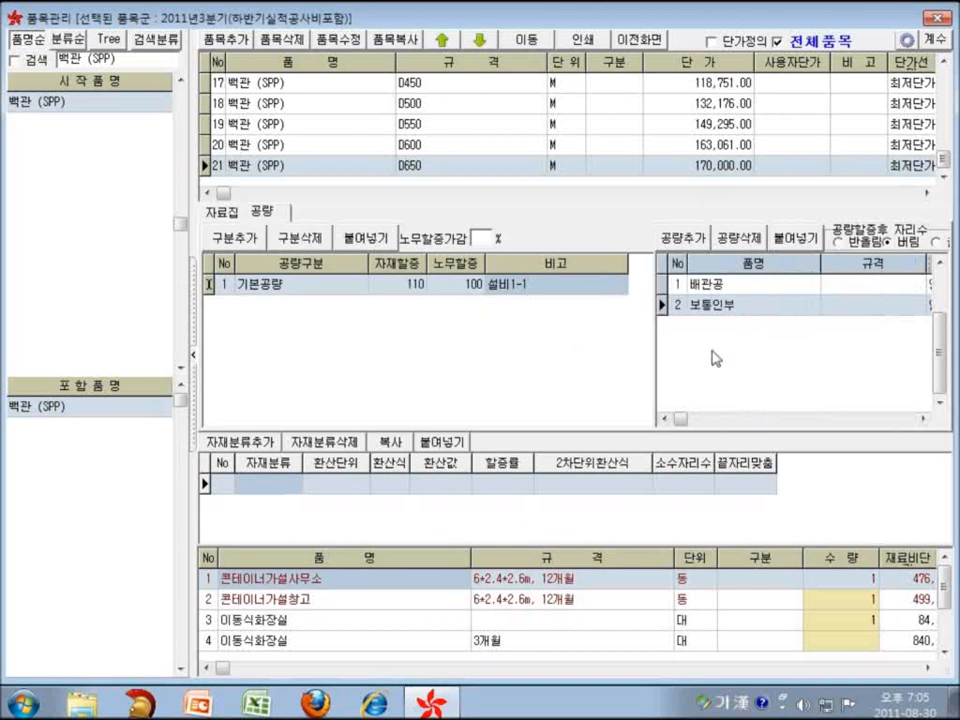
click(591, 340)
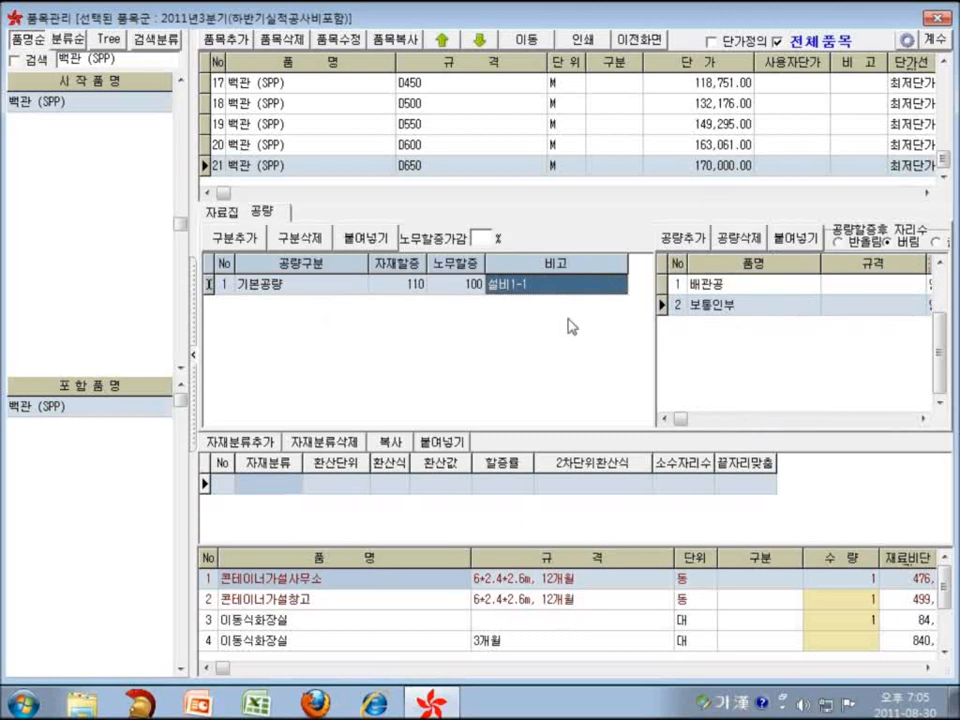
Step: Add a second 공량 category to the D650 item and name it 철거
click(234, 238)
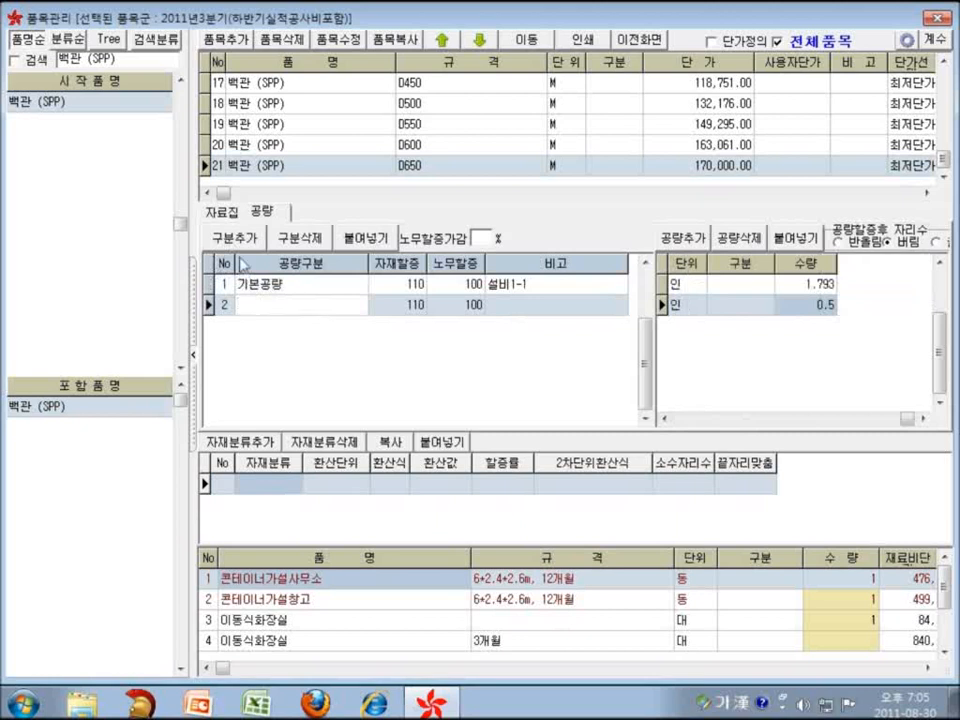
click(293, 290)
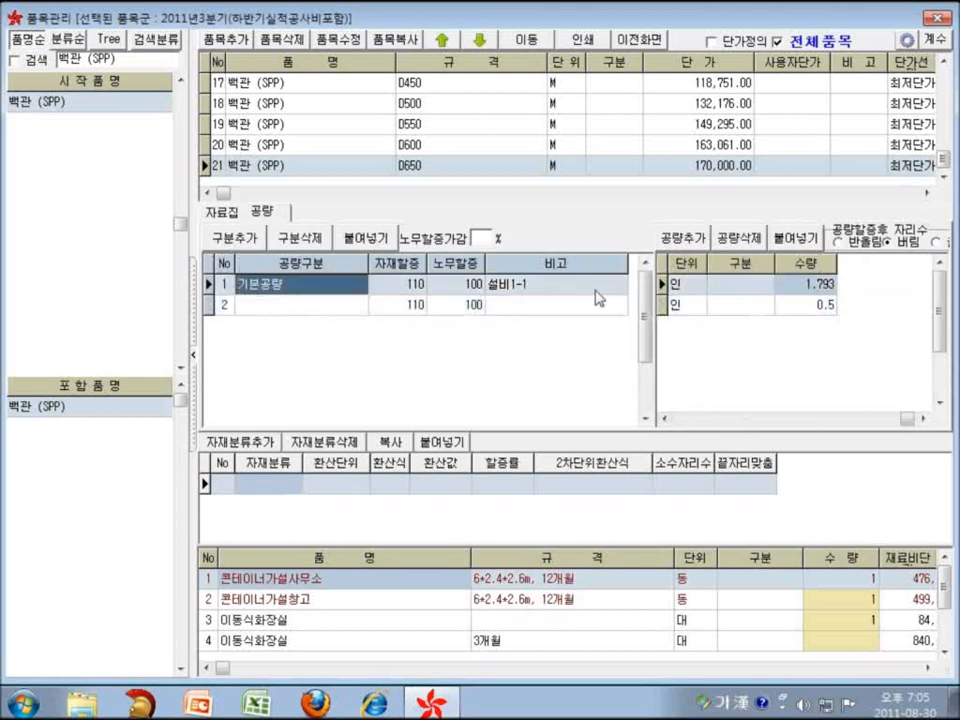
click(280, 304)
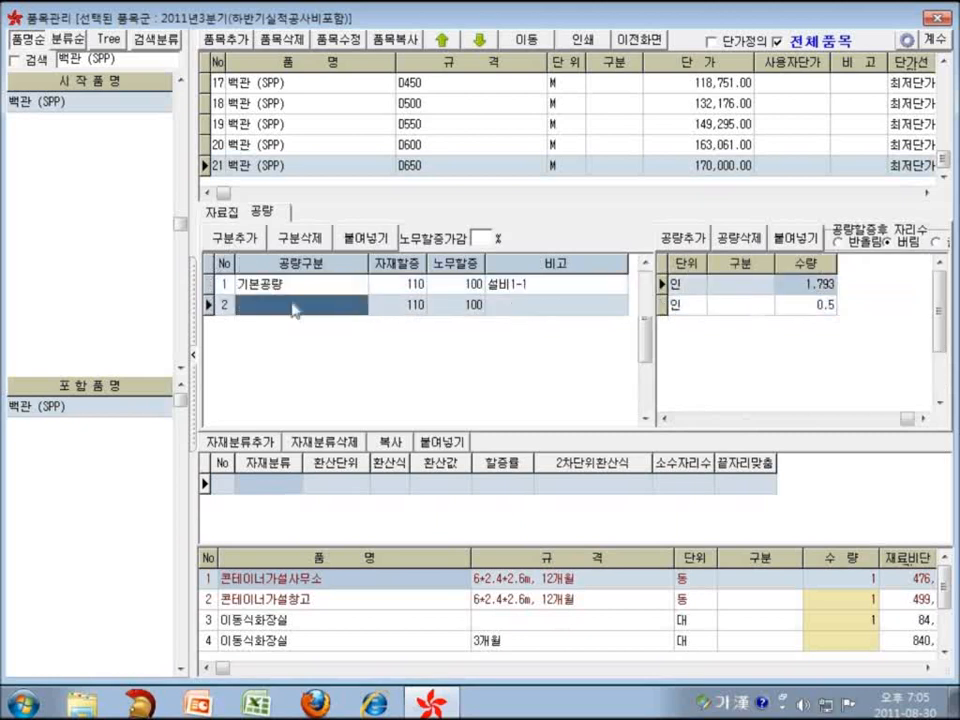
click(275, 303)
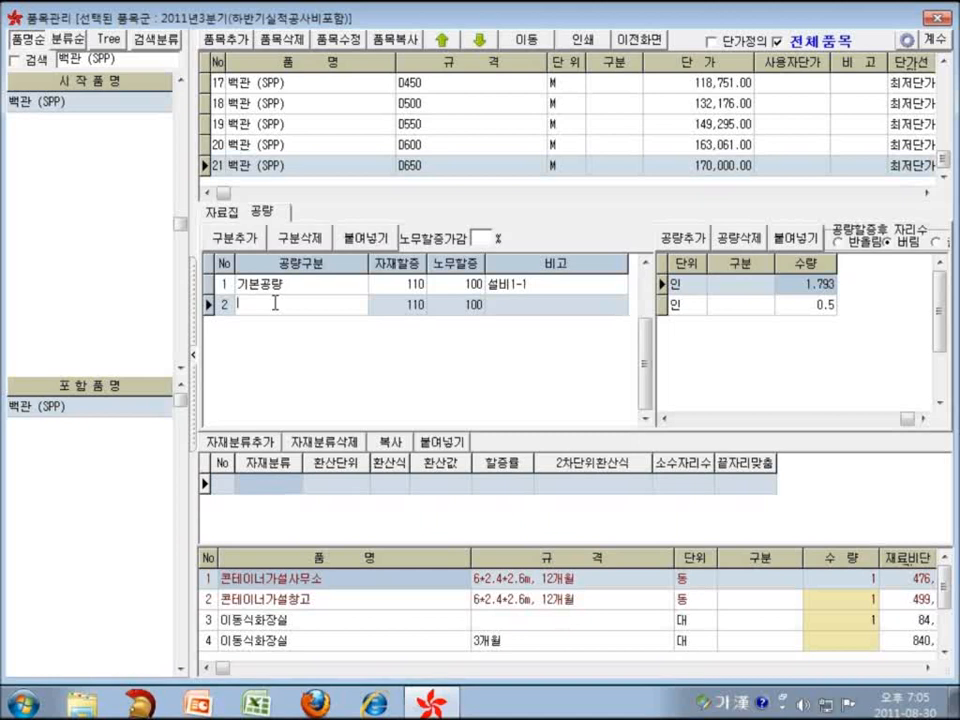
text(처)
text(거)
key(Tab)
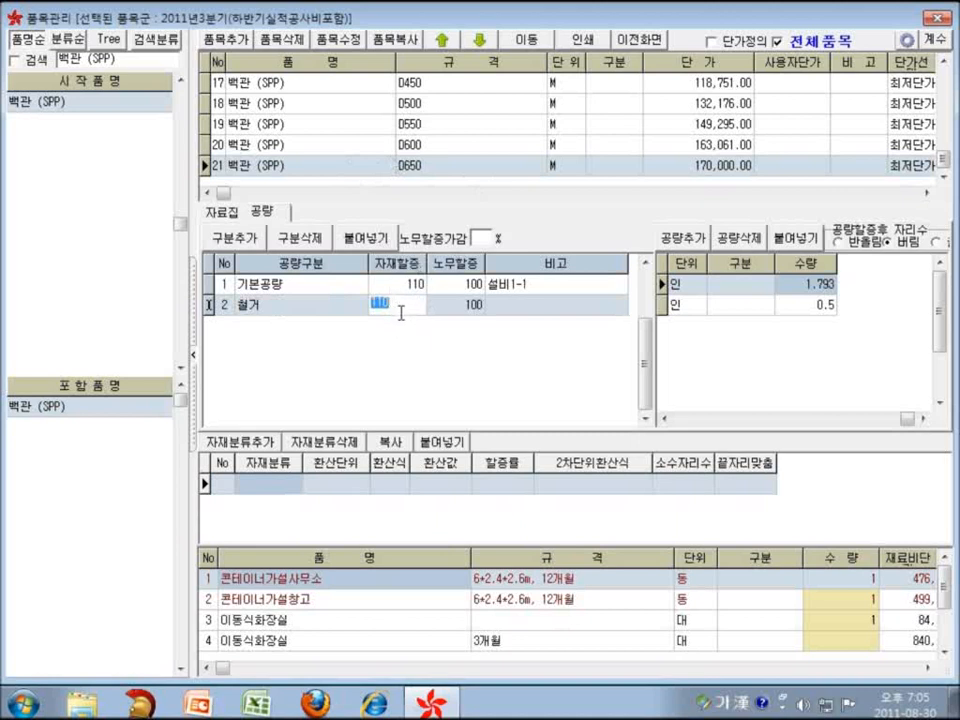
Step: Clear the 자재할증 of the 철거 category and set its 노무할증 to 40
key(Delete)
key(Tab)
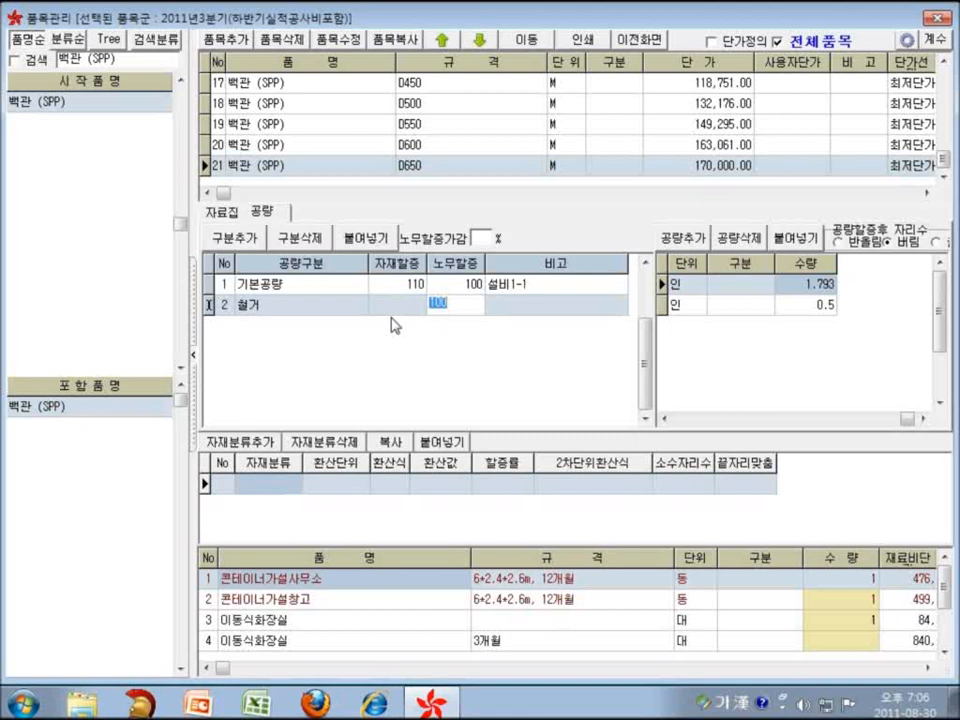
click(353, 305)
click(461, 305)
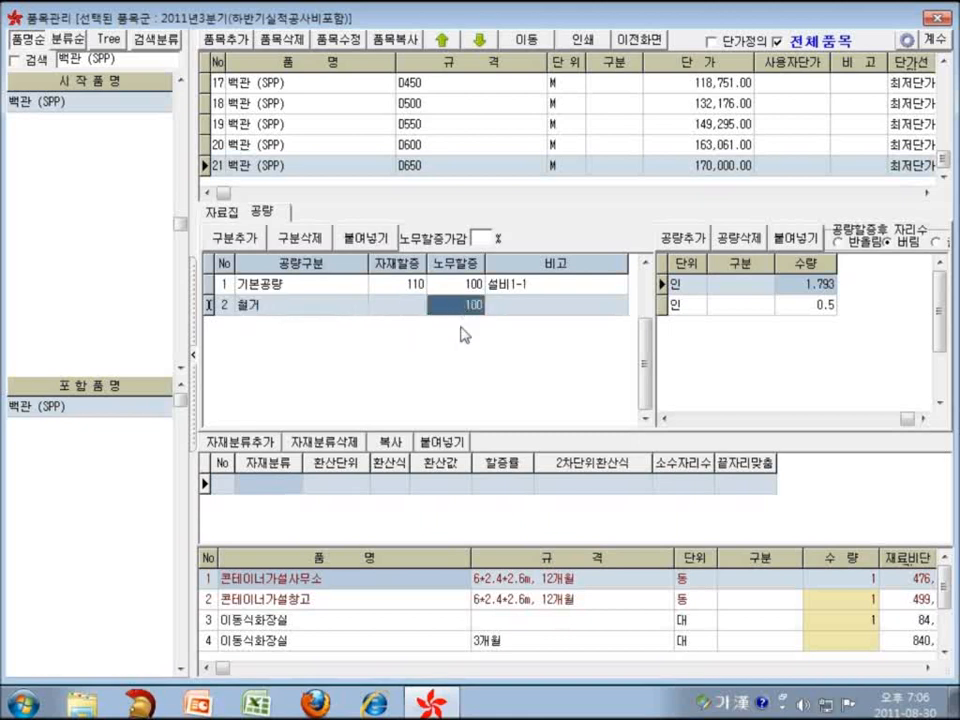
text(40)
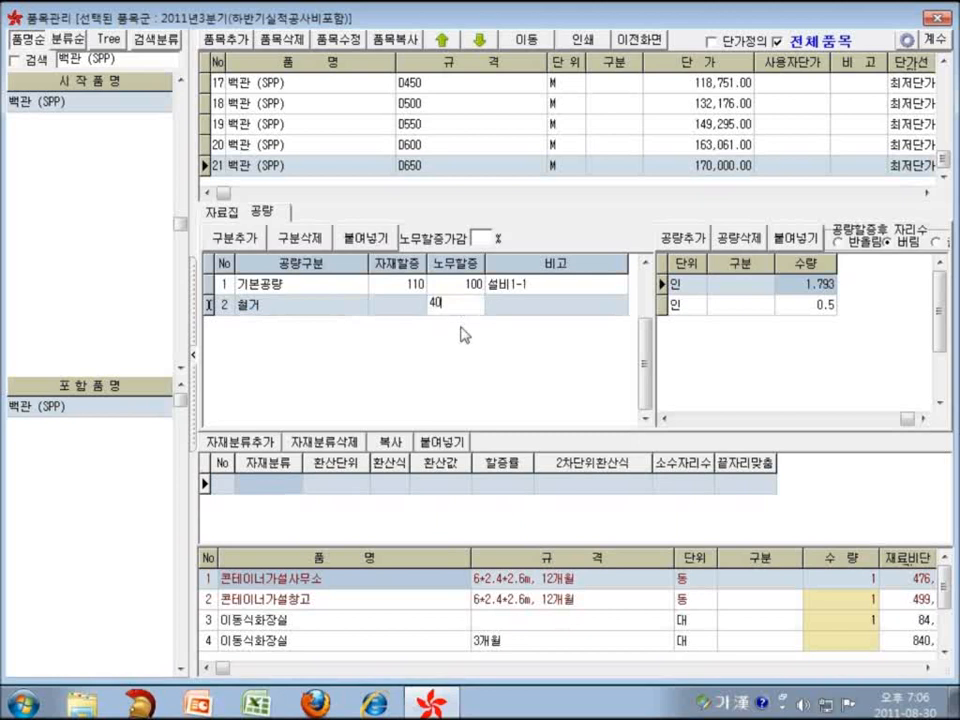
key(Tab)
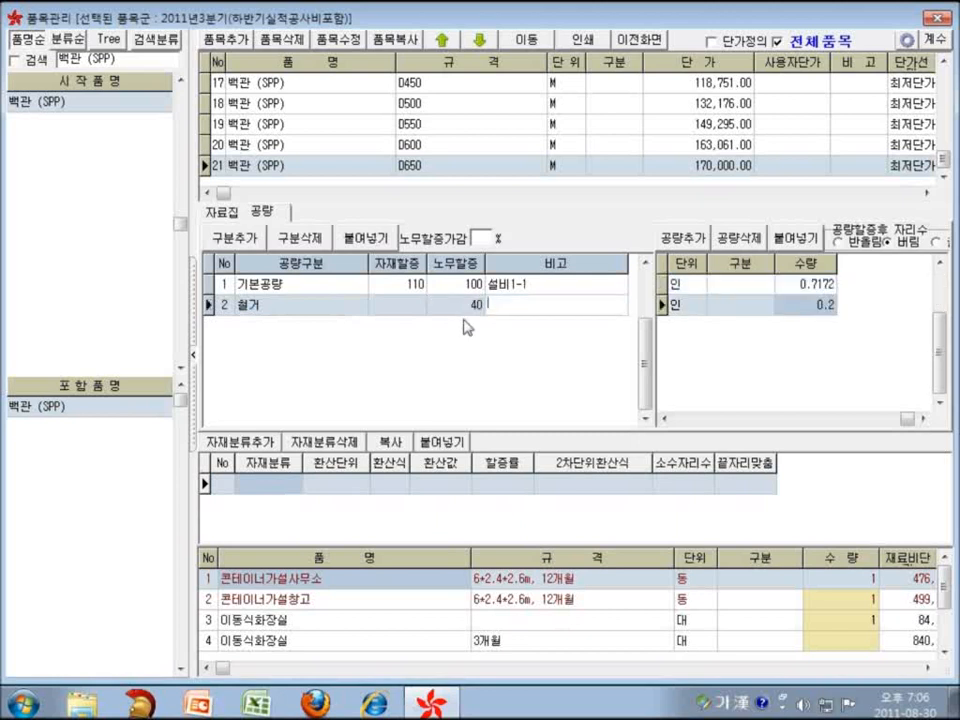
Step: Compare the labour quantities of the 철거 and 기본공량 categories, and check which labour entries 철거 contains
click(471, 305)
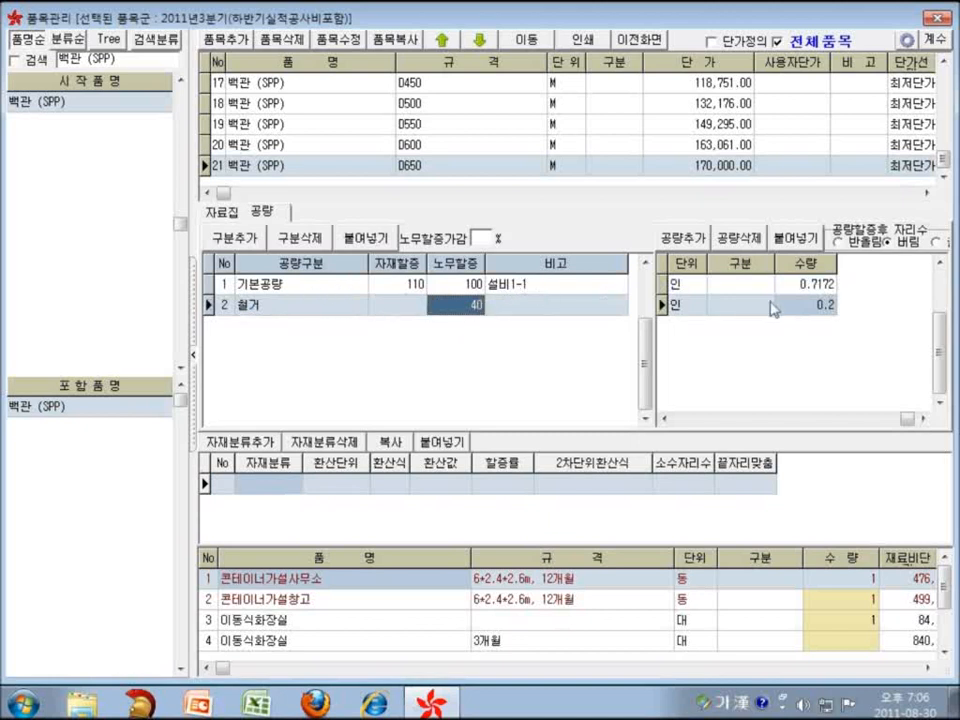
click(583, 286)
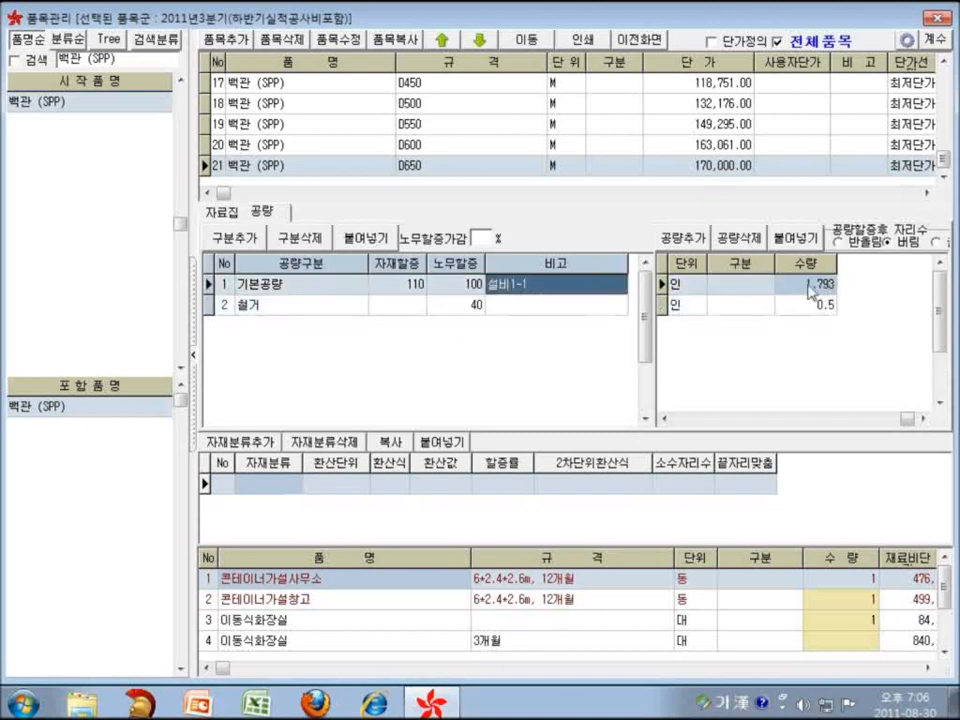
click(622, 308)
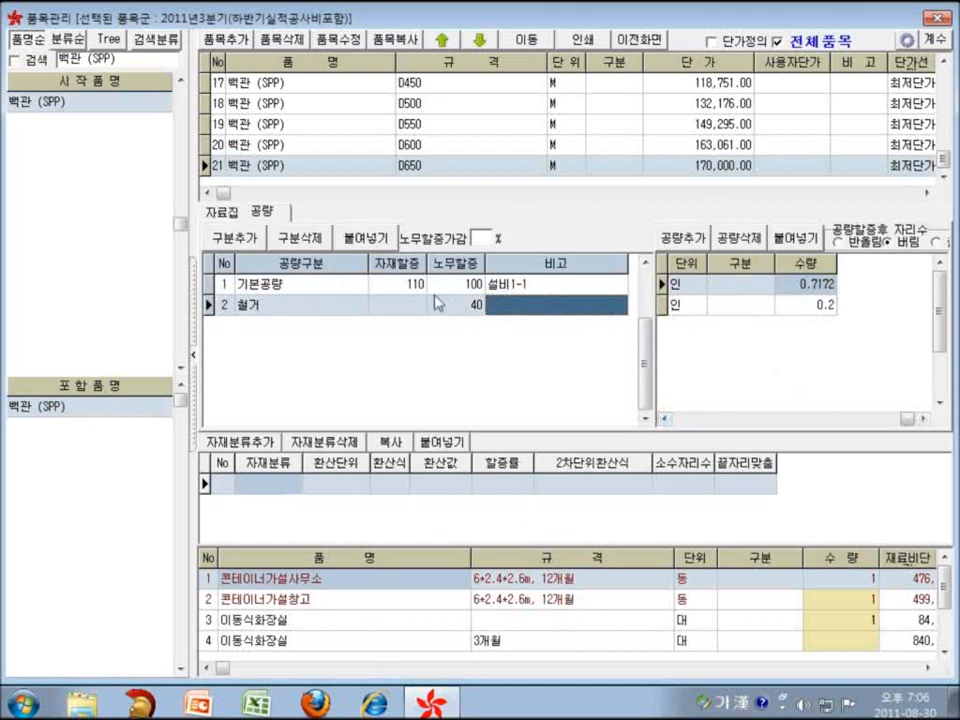
click(665, 420)
click(665, 420)
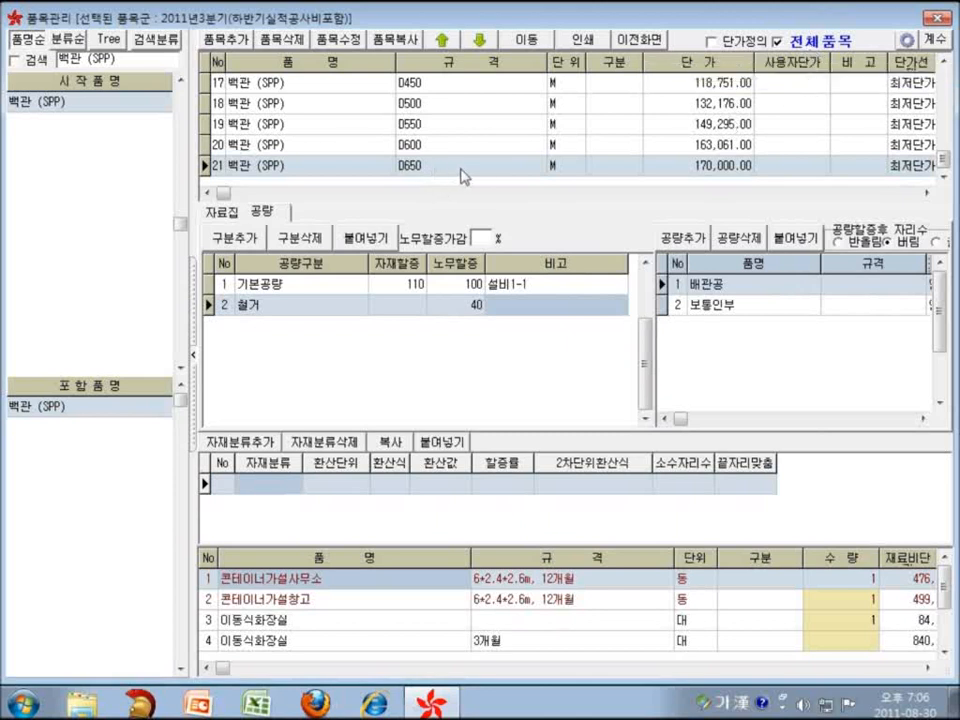
Step: Compare the 백관 (SPP) list under 사용품목 and 전체품목, ending on the D650 item with all items shown
click(780, 42)
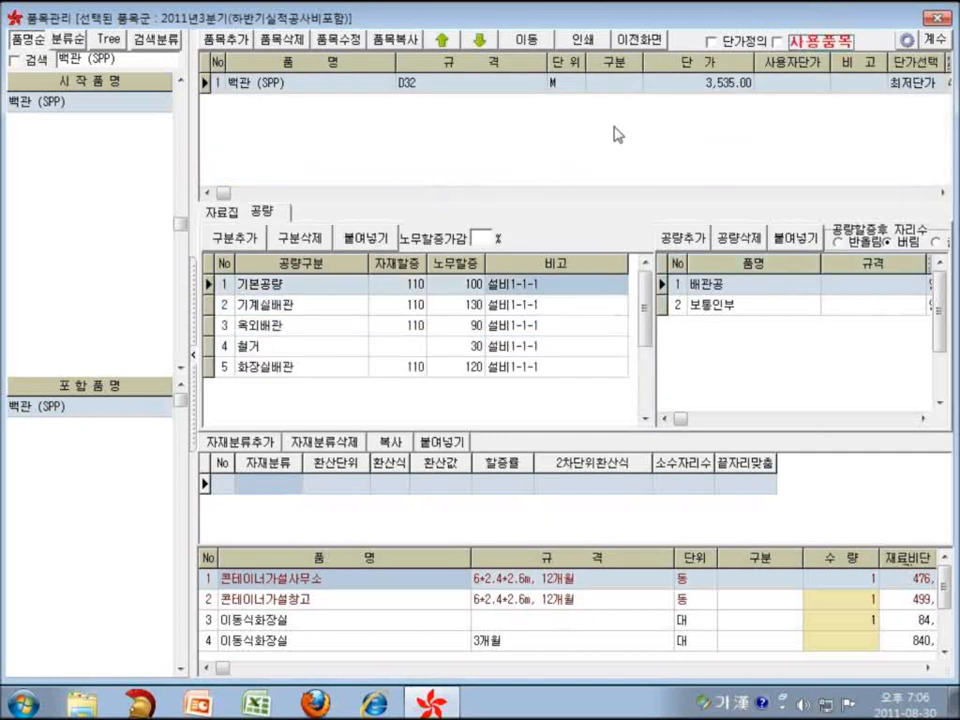
click(790, 42)
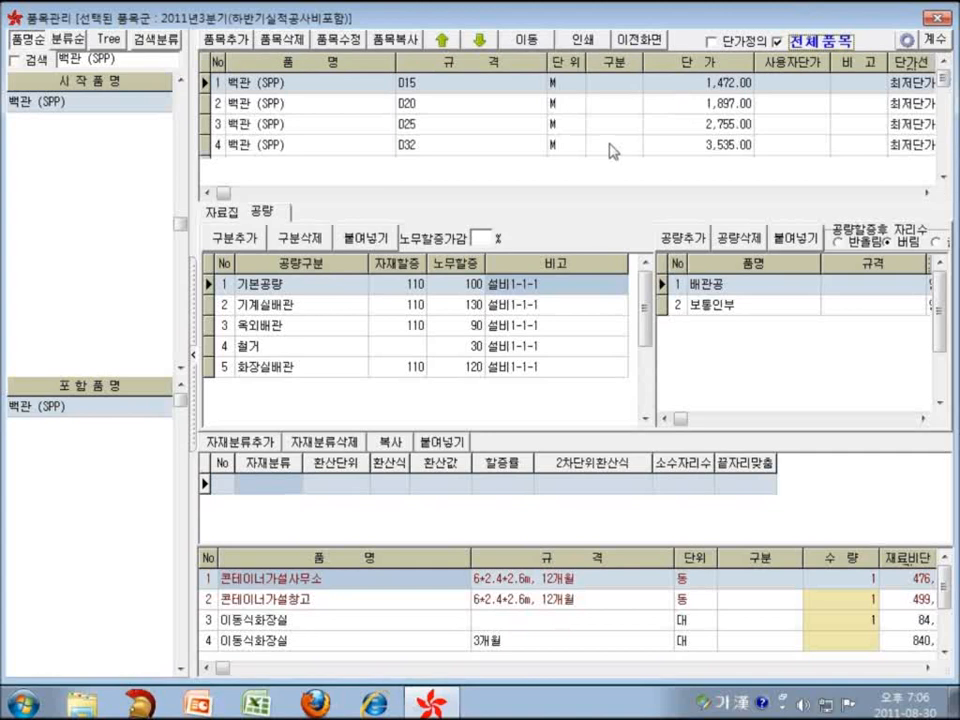
drag(943, 79, 943, 166)
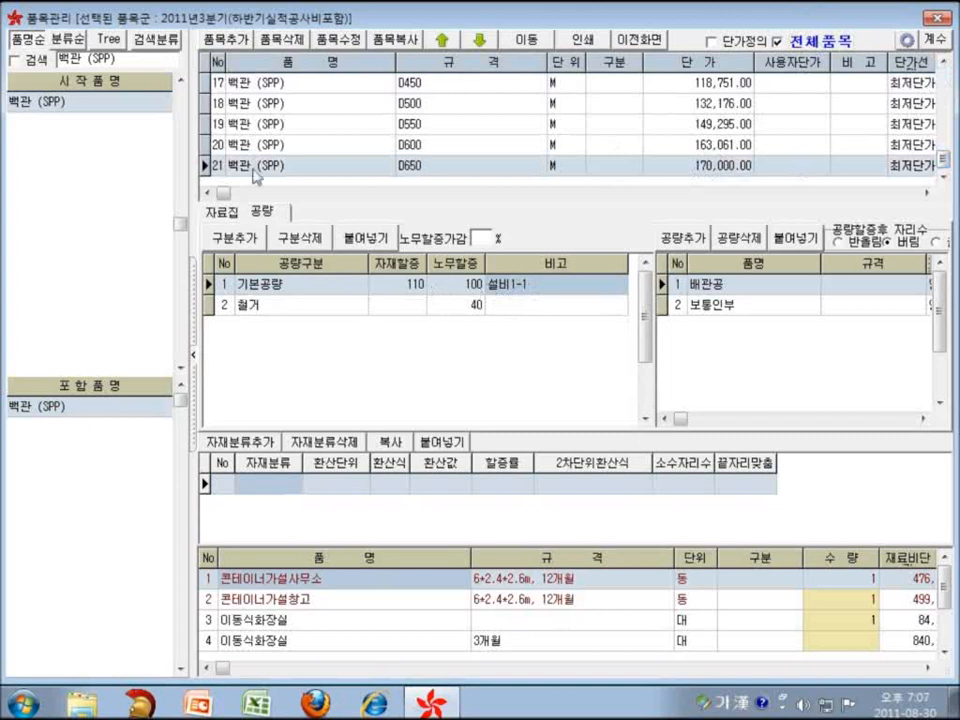
click(395, 330)
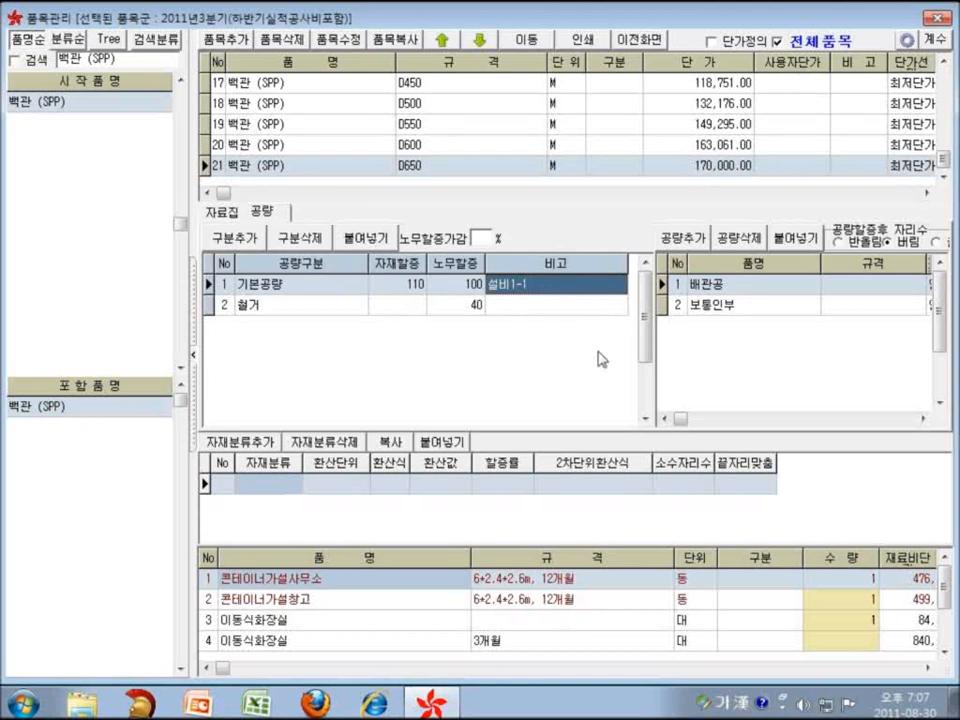
click(777, 42)
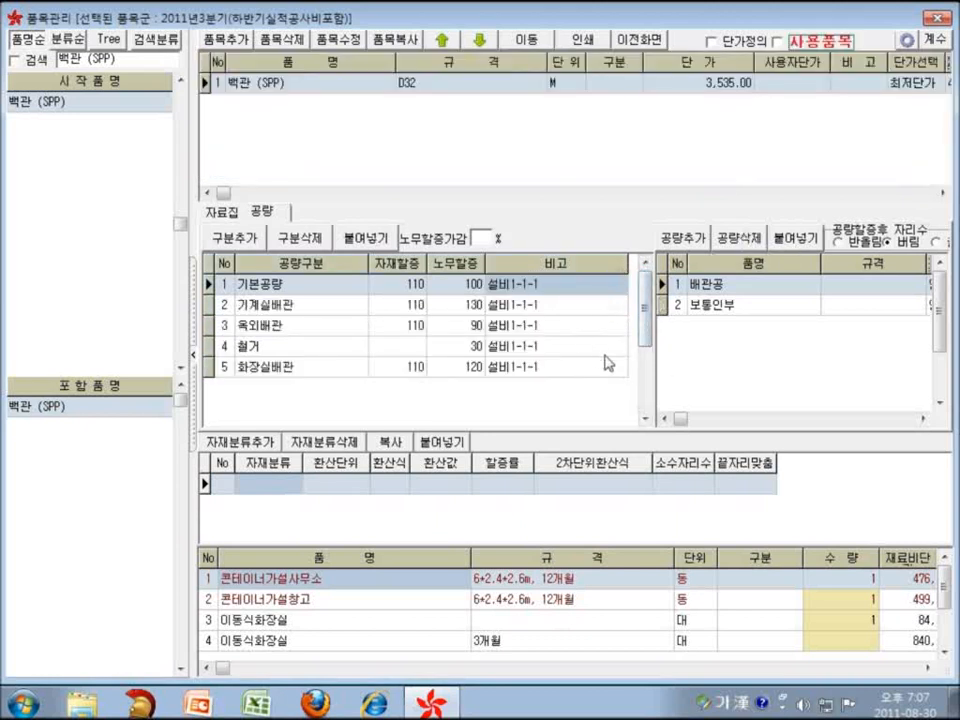
click(777, 43)
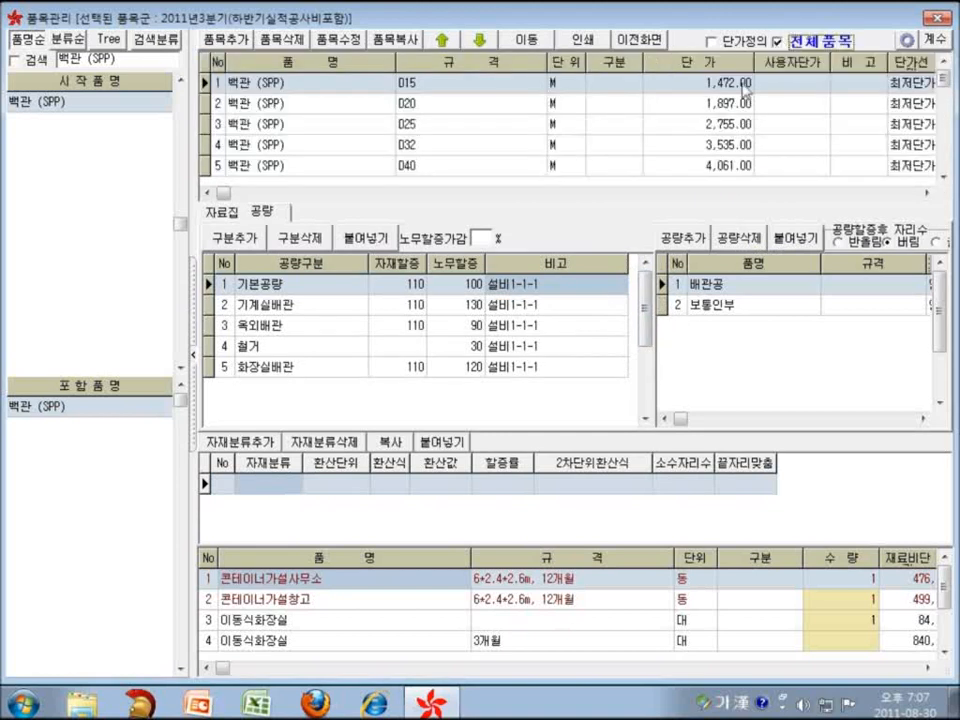
drag(943, 79, 943, 163)
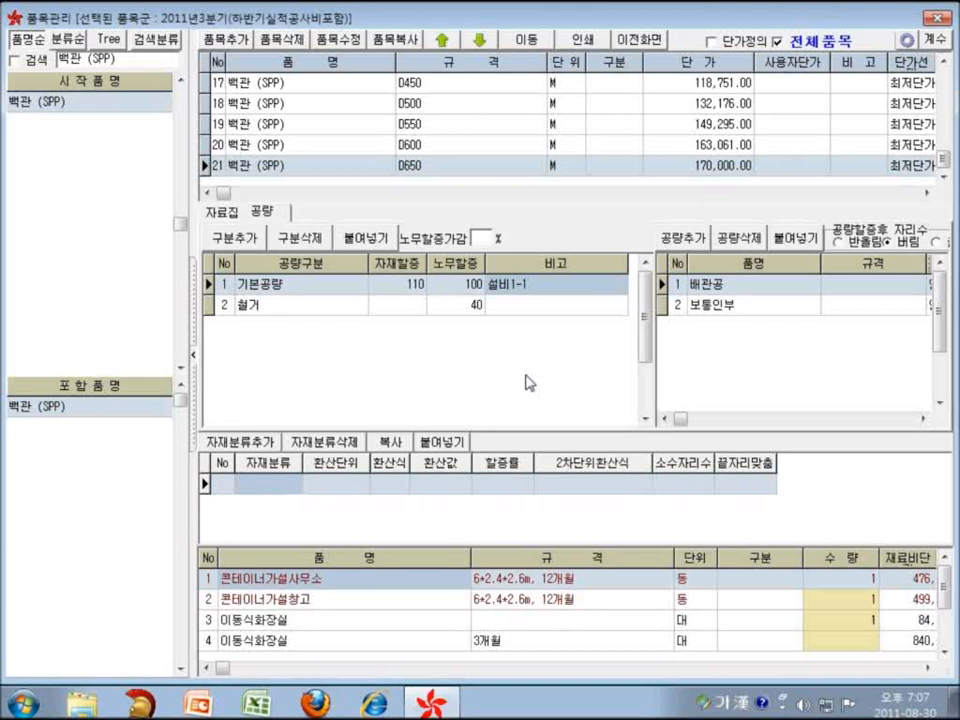
Step: Return to the 내역서, limit it to 사용품목, and open the 자료집 price data of the 이동식화장실 line without a specification
click(634, 43)
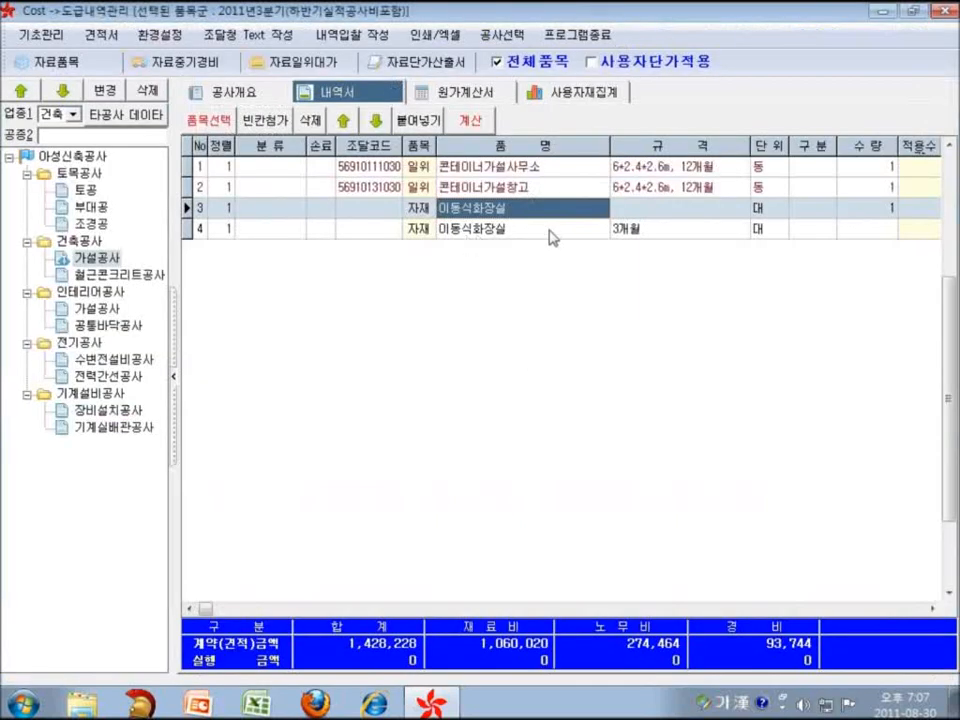
click(524, 62)
click(556, 210)
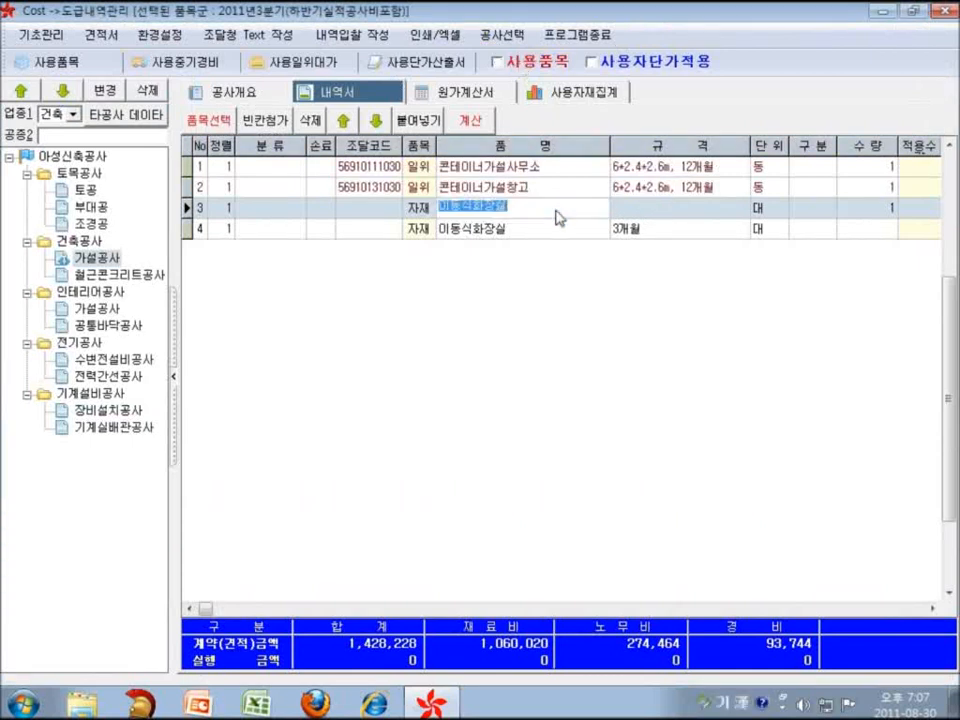
key(Return)
click(489, 413)
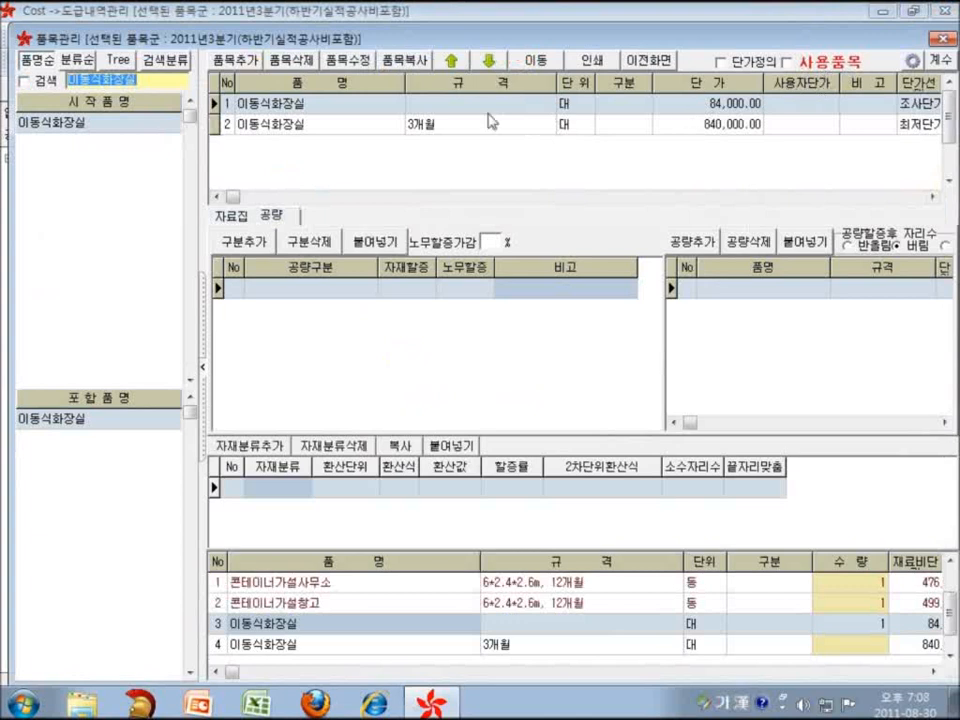
click(240, 215)
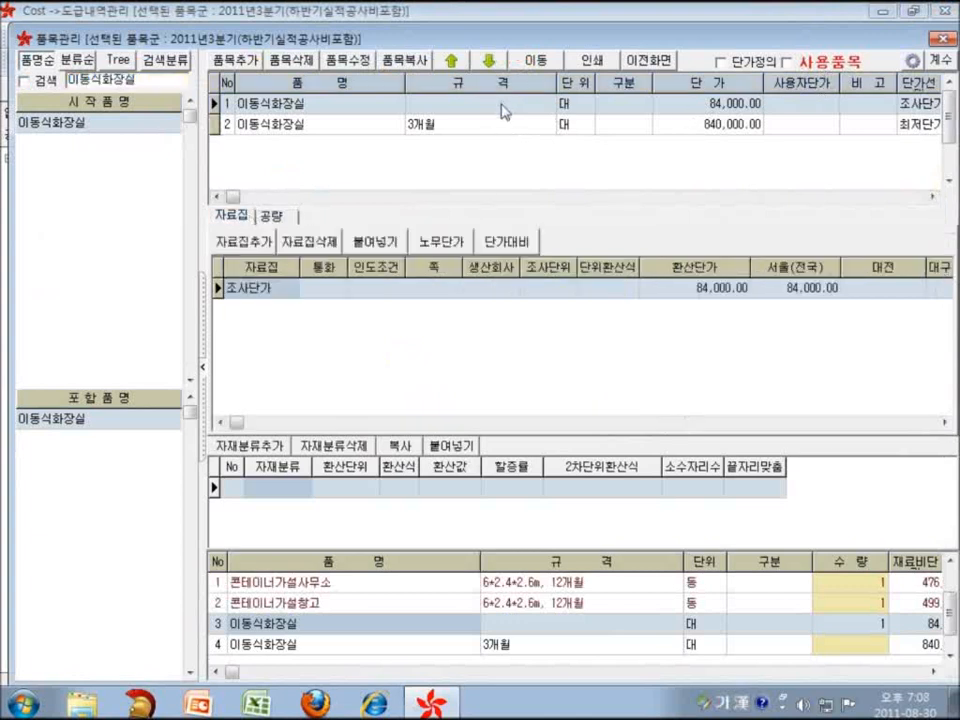
Step: Compare the 이동식화장실 entries and their unit prices between the 전체품목 and 사용품목 lists
right_click(503, 111)
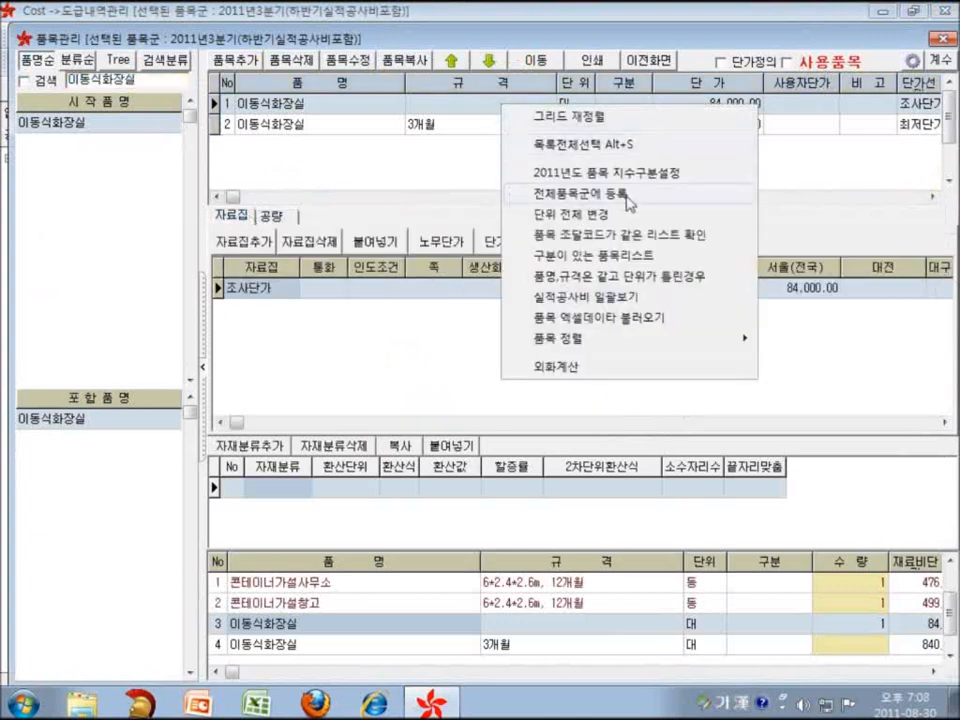
click(625, 193)
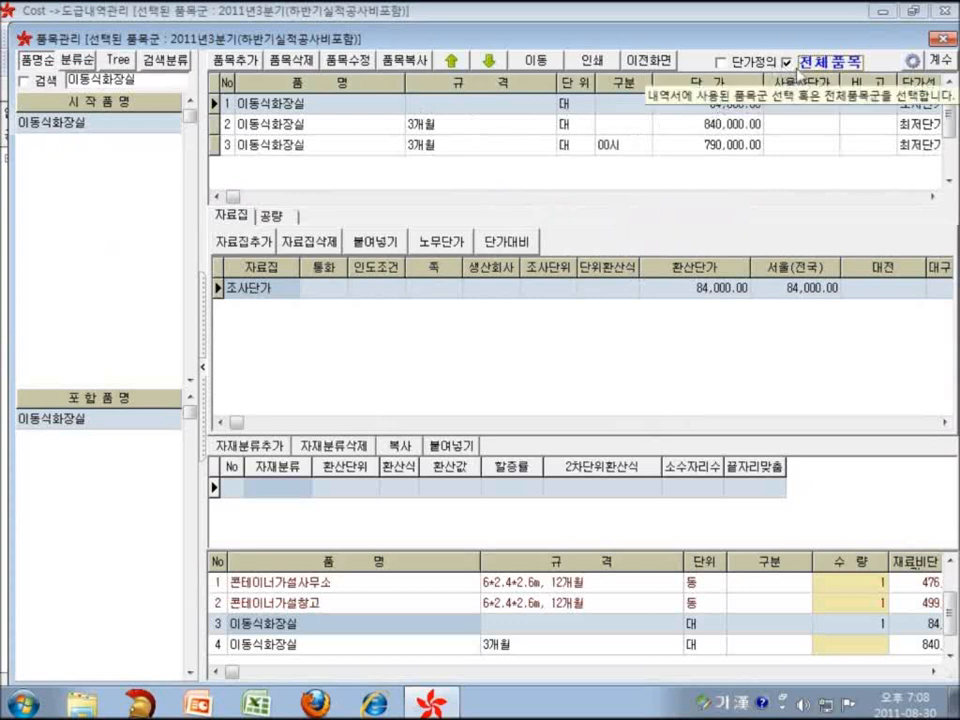
click(820, 68)
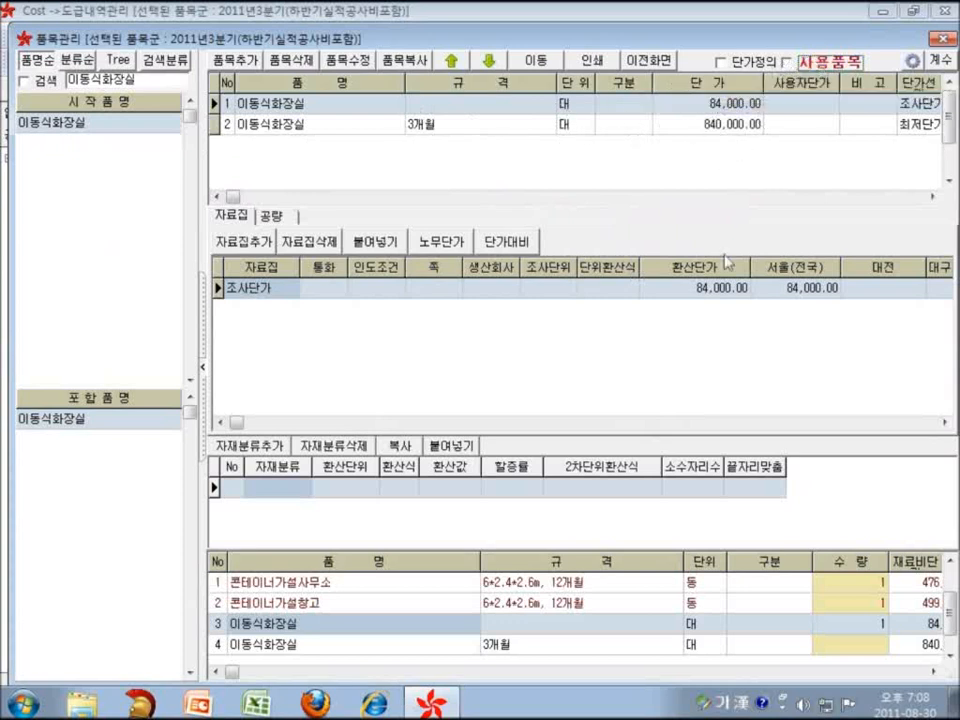
Step: Set the 서울(전국) 조사단가 of the unspecified 이동식화장실 under 사용품목 to 50000 and compare it with the 전체품목 price
click(797, 289)
text(50000)
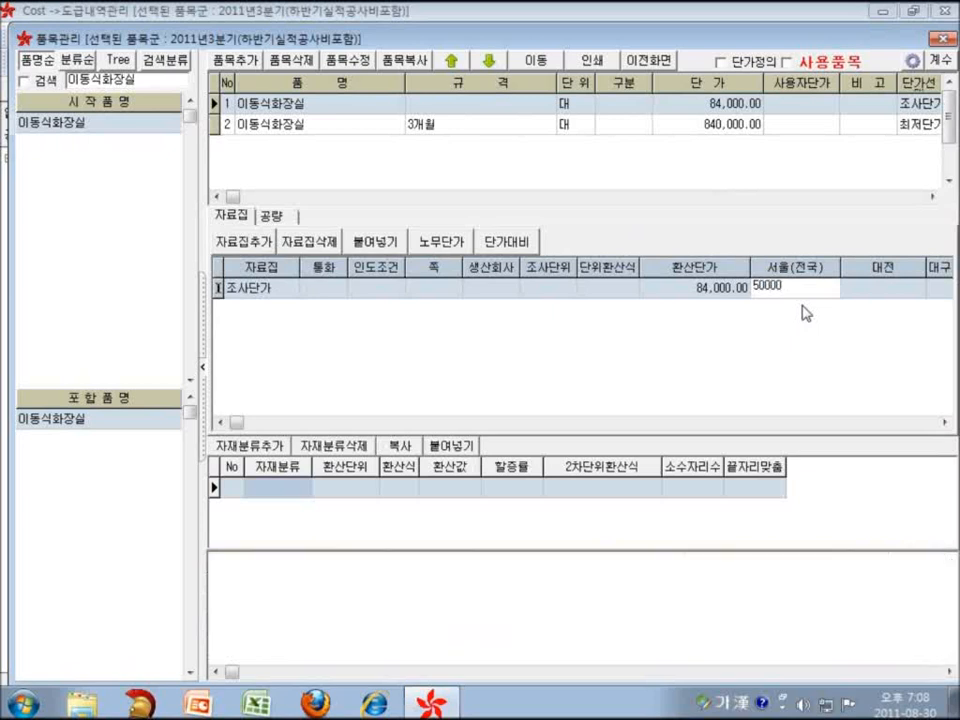
key(Return)
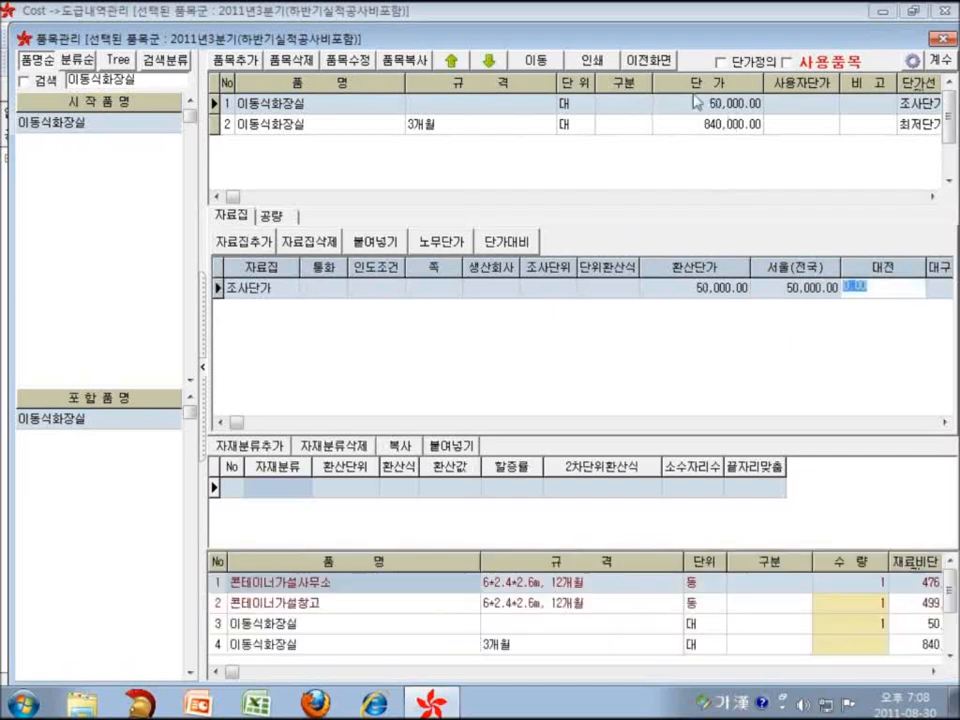
click(775, 287)
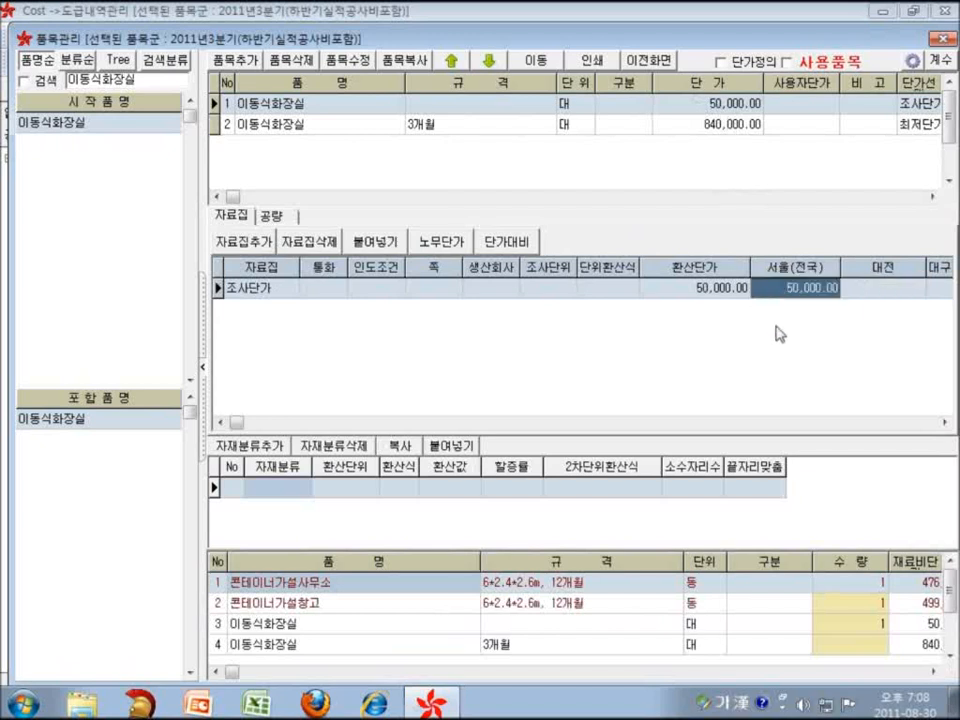
click(786, 61)
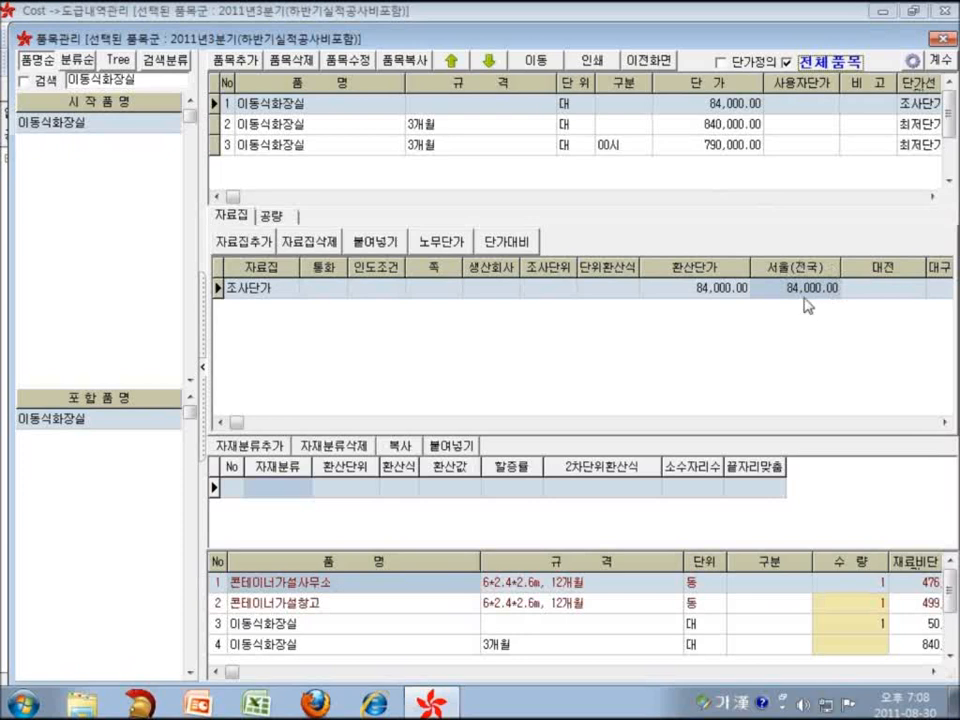
click(786, 61)
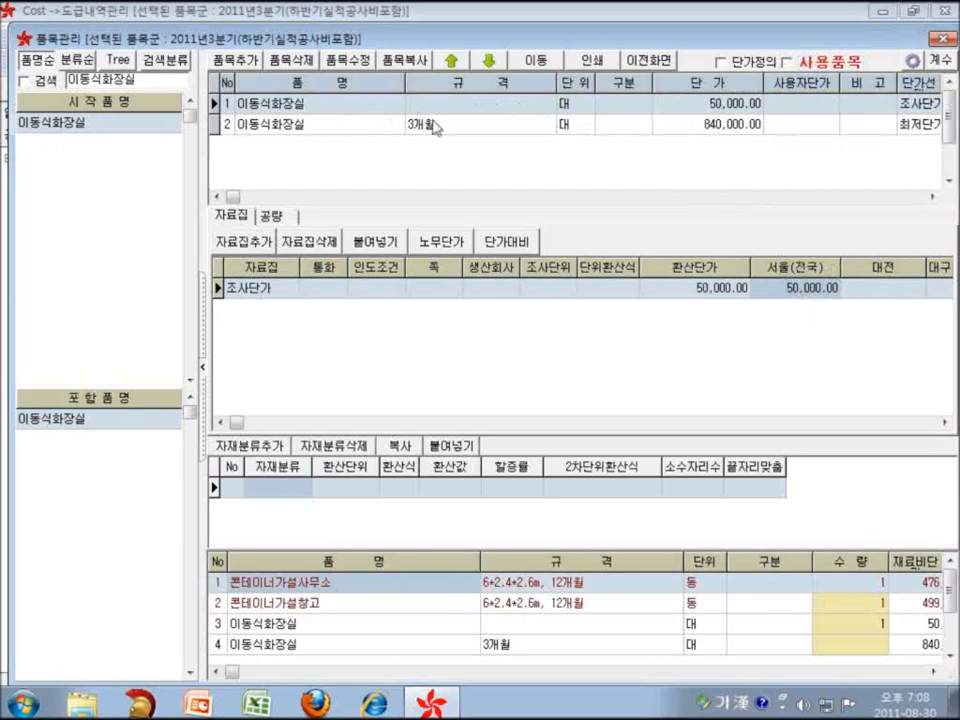
Step: Register the unspecified 이동식화장실 item in the 전체품목군, overwriting its existing entry
right_click(510, 116)
click(575, 133)
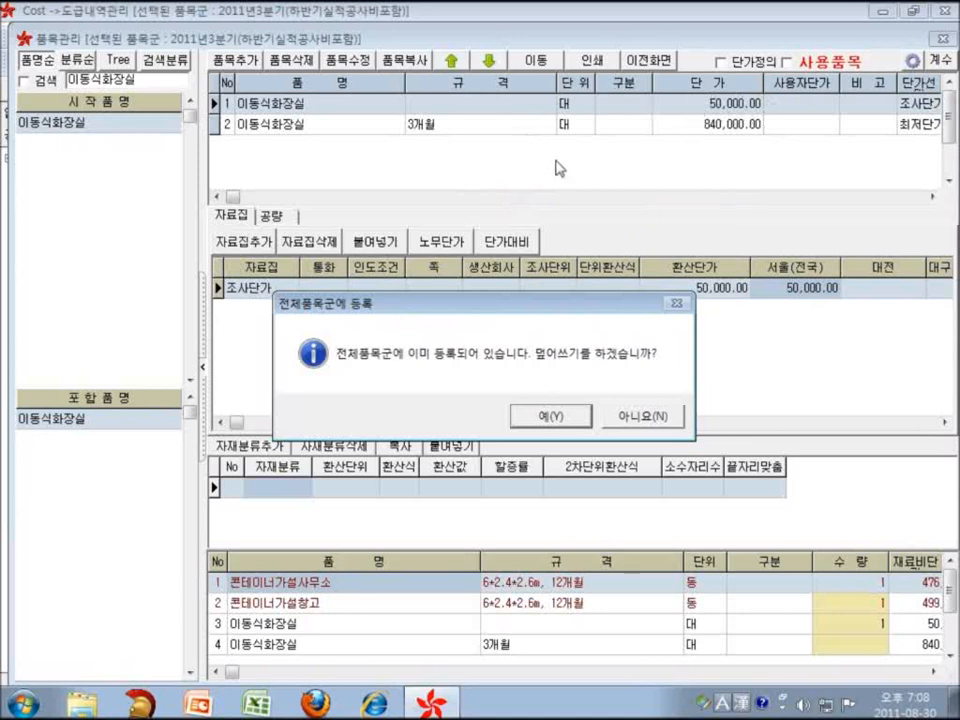
click(566, 421)
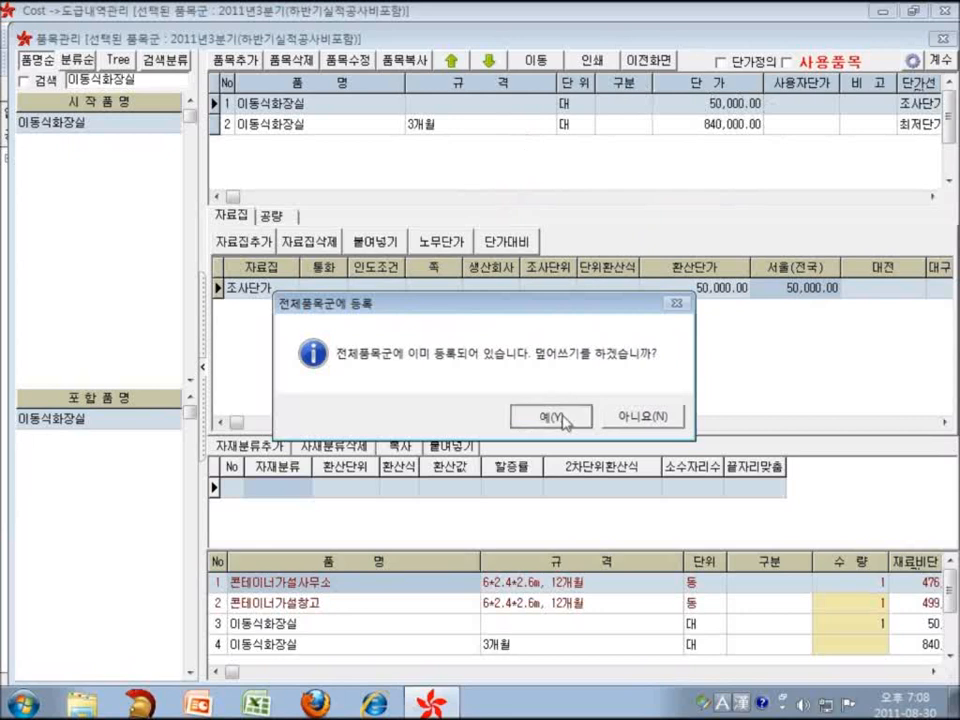
click(403, 356)
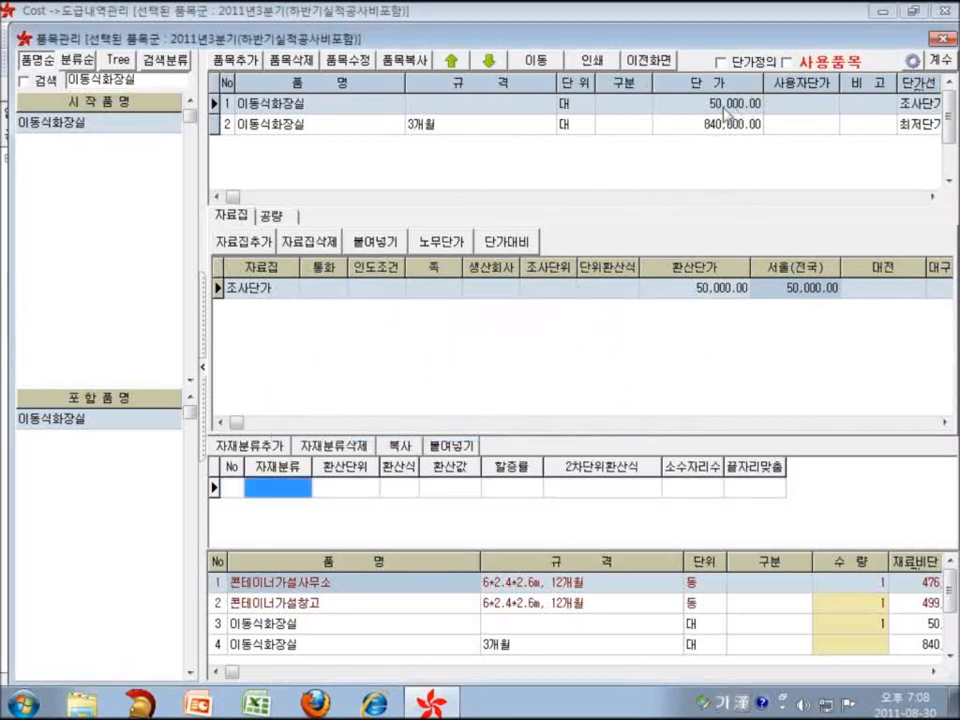
Step: Reopen the 자료품목 data from the 내역서 and check the 이동식화장실 price under both 전체품목 and 사용품목
click(942, 39)
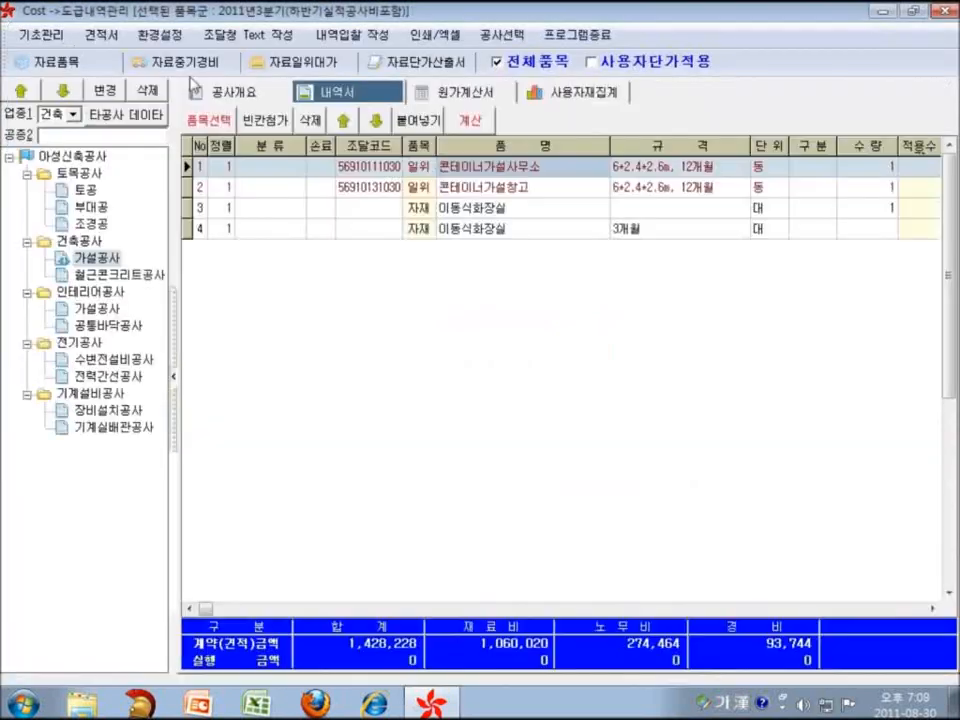
click(55, 61)
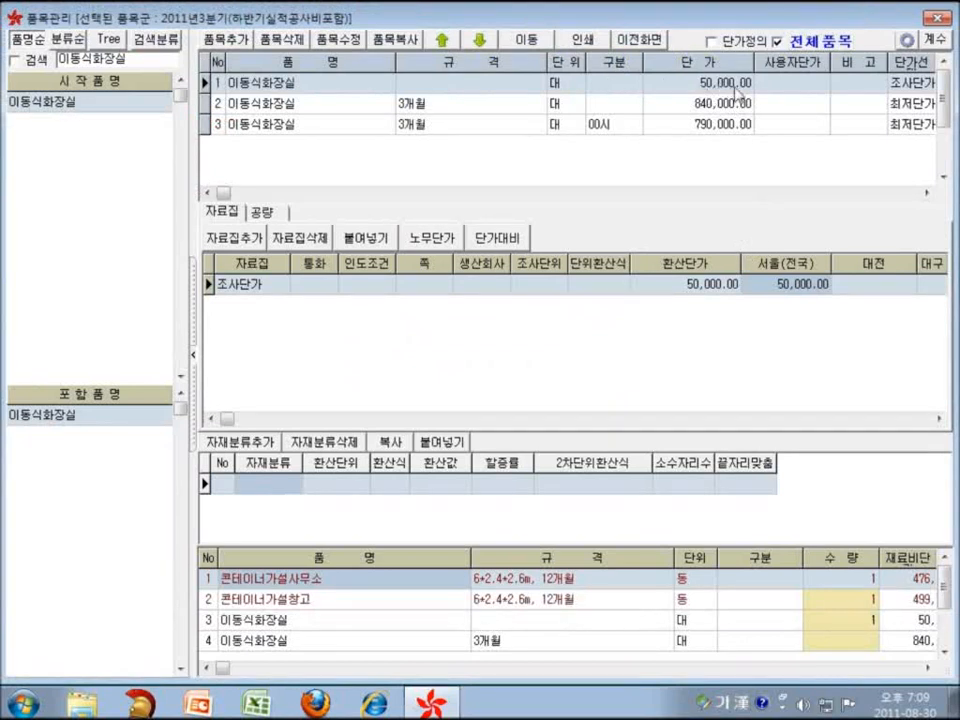
click(798, 283)
click(700, 290)
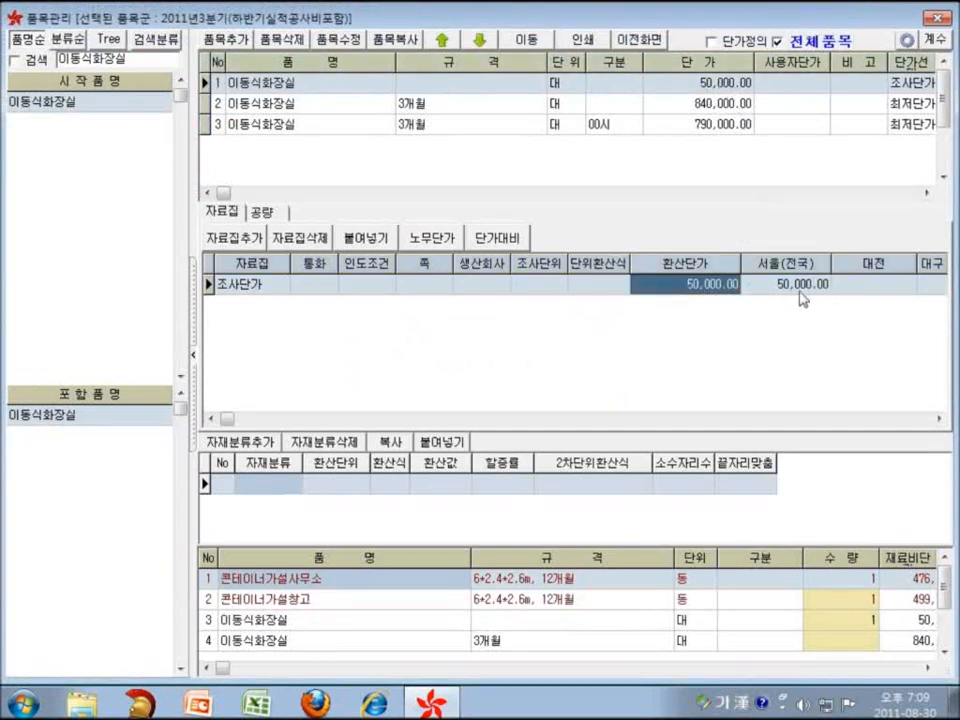
click(800, 291)
click(776, 42)
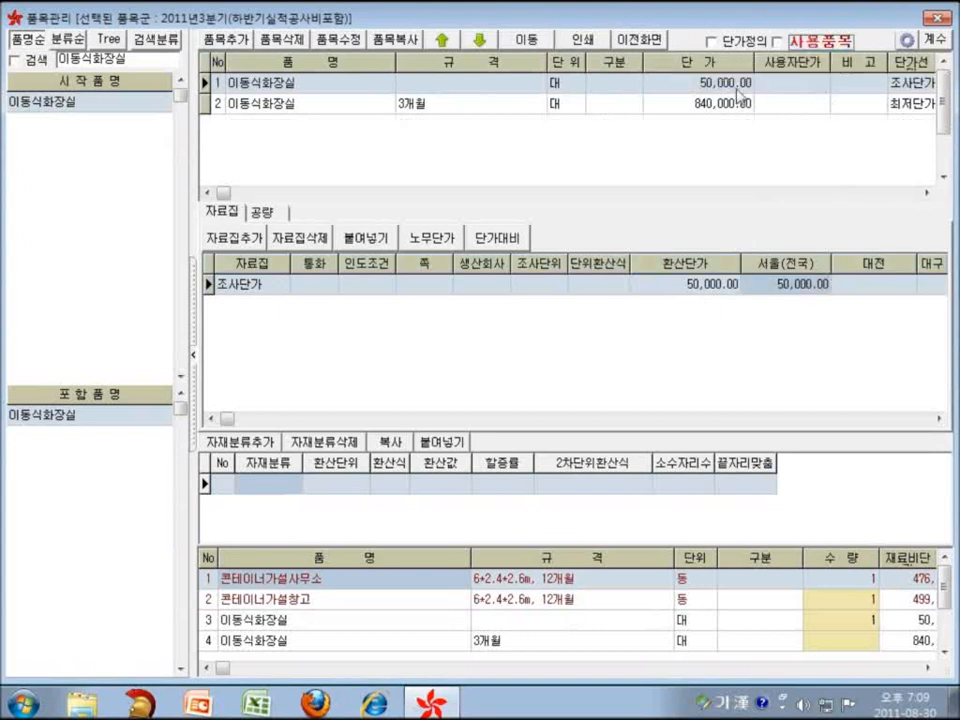
click(788, 46)
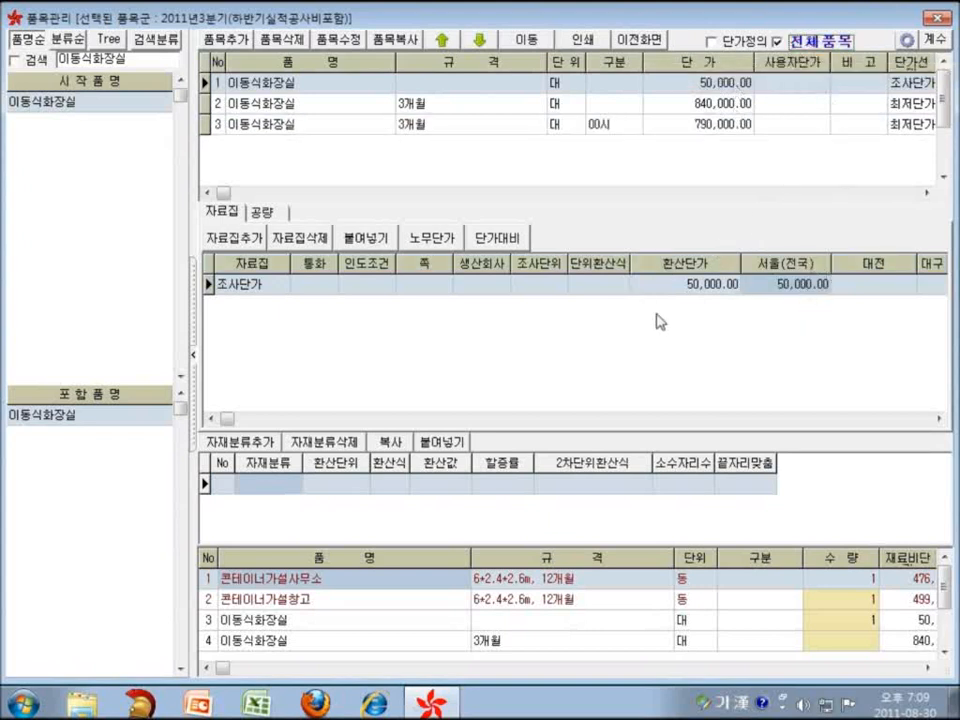
Step: Switch to 사용품목 and set the 서울(전국) 조사단가 of the unspecified 이동식화장실 to 45000
click(780, 43)
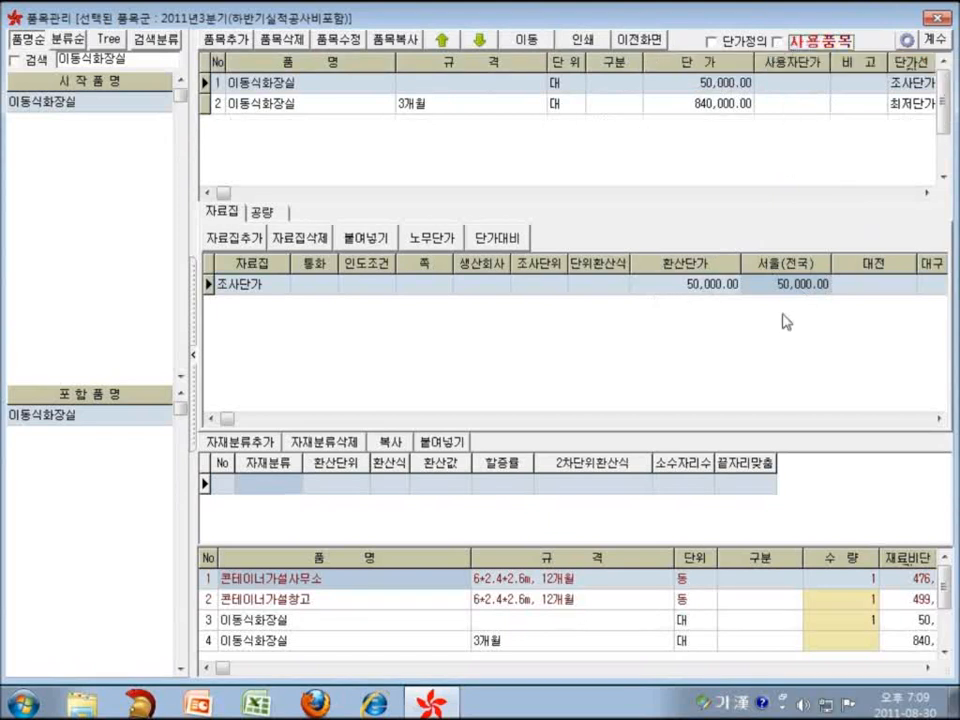
click(784, 285)
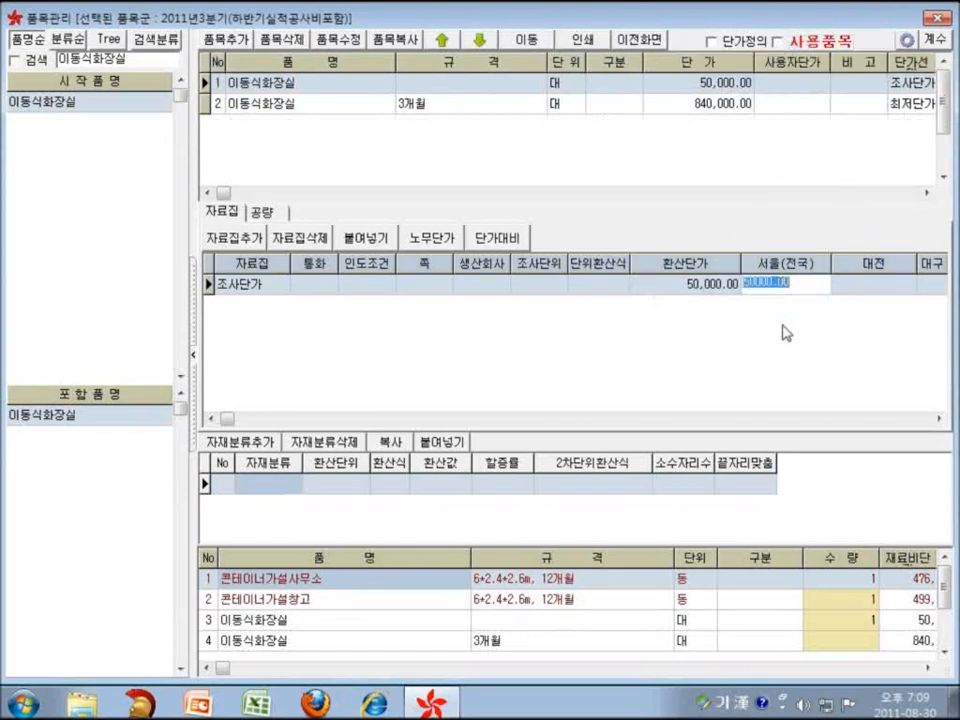
text(45000)
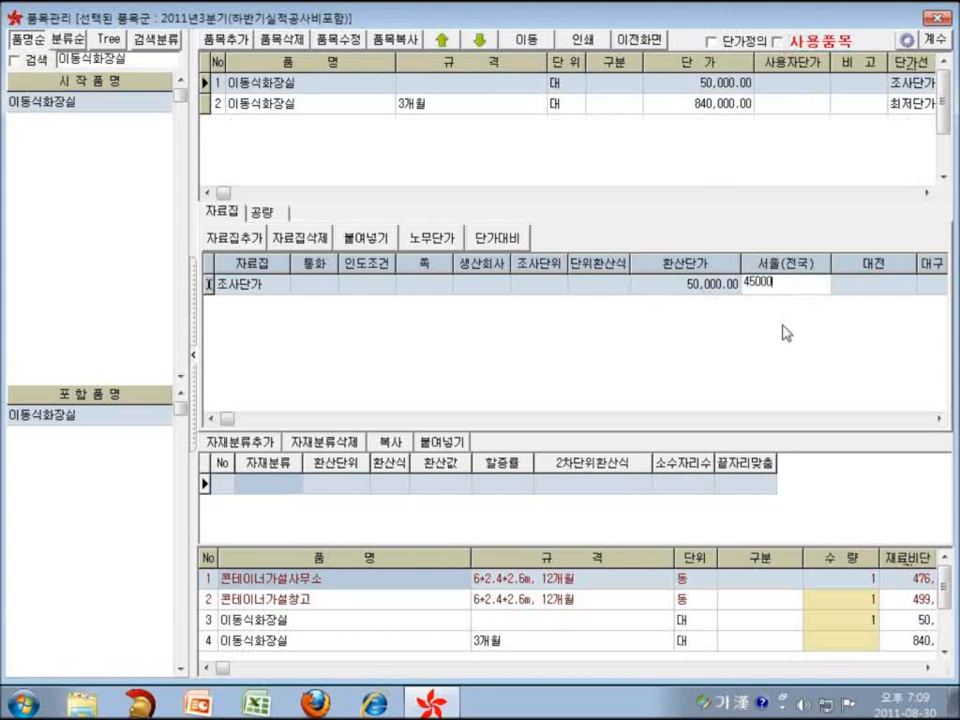
key(Return)
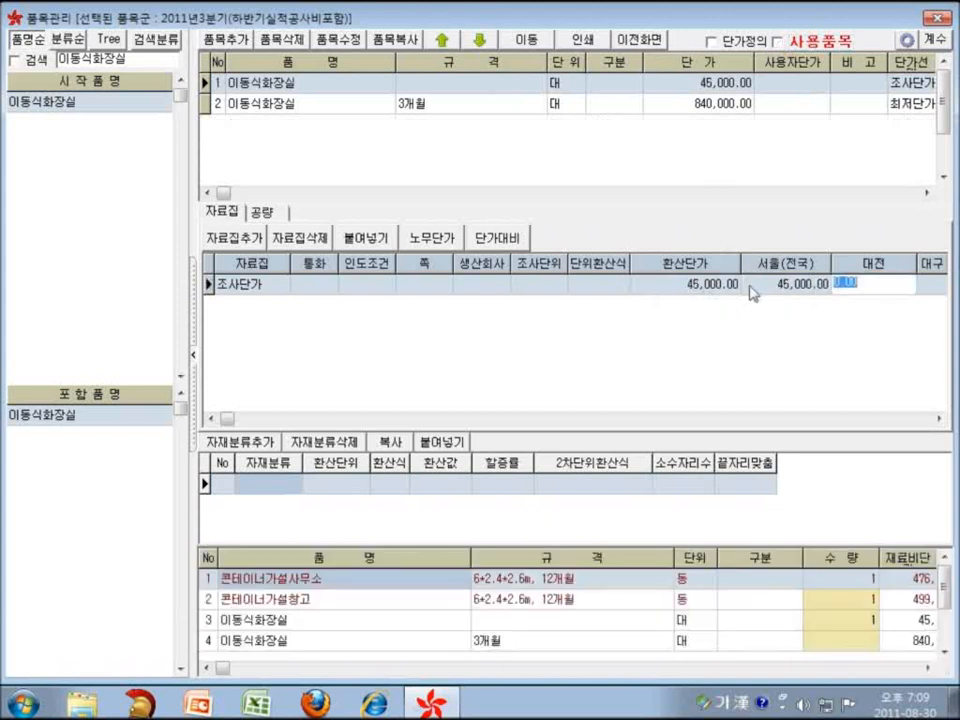
click(768, 285)
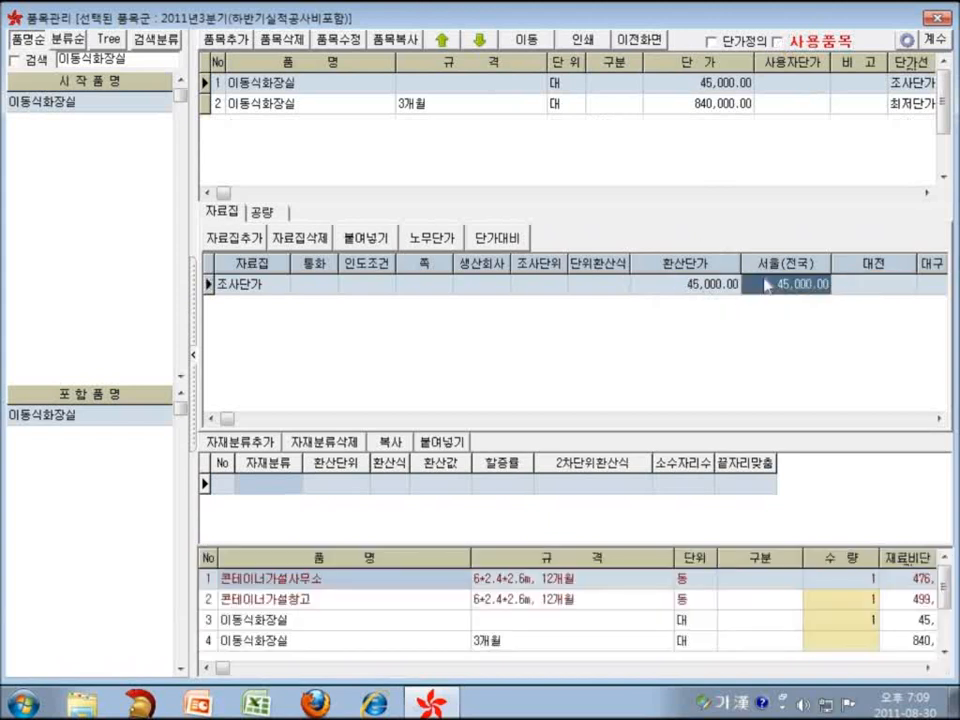
Step: Try registering the unspecified 이동식화장실 in the 전체품목군 twice, declining to overwrite the existing entry, and return to the 내역서
click(680, 92)
right_click(680, 90)
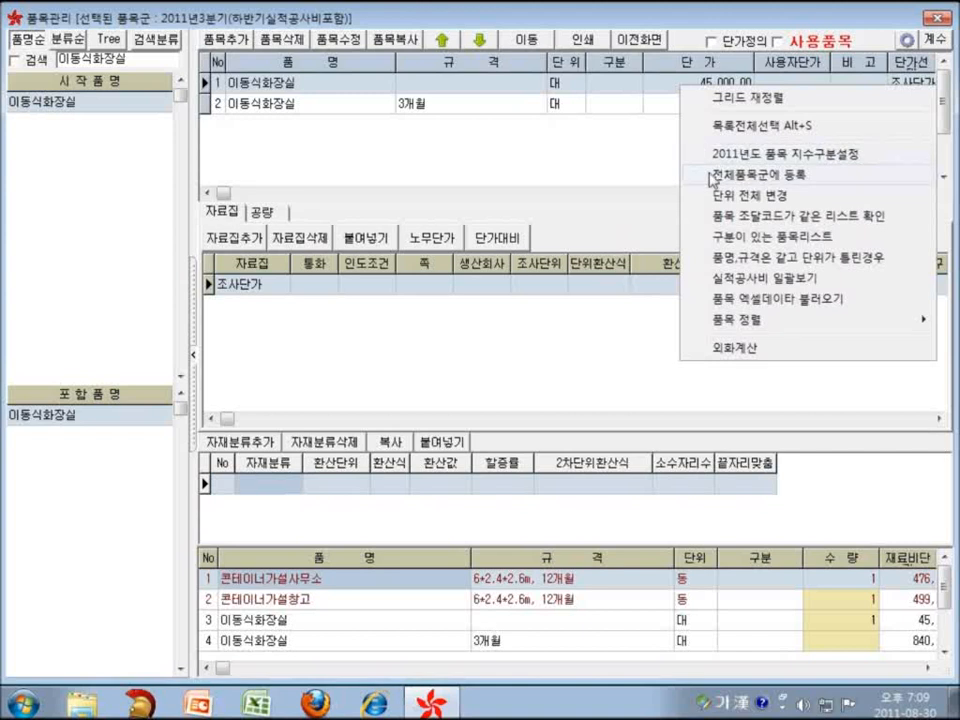
click(713, 176)
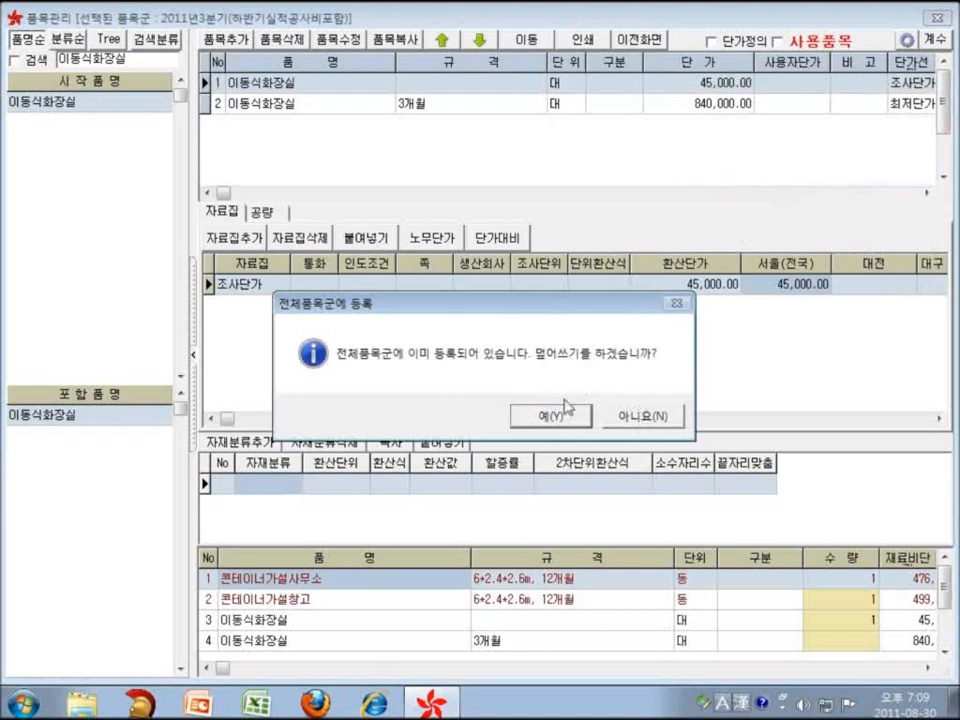
click(660, 417)
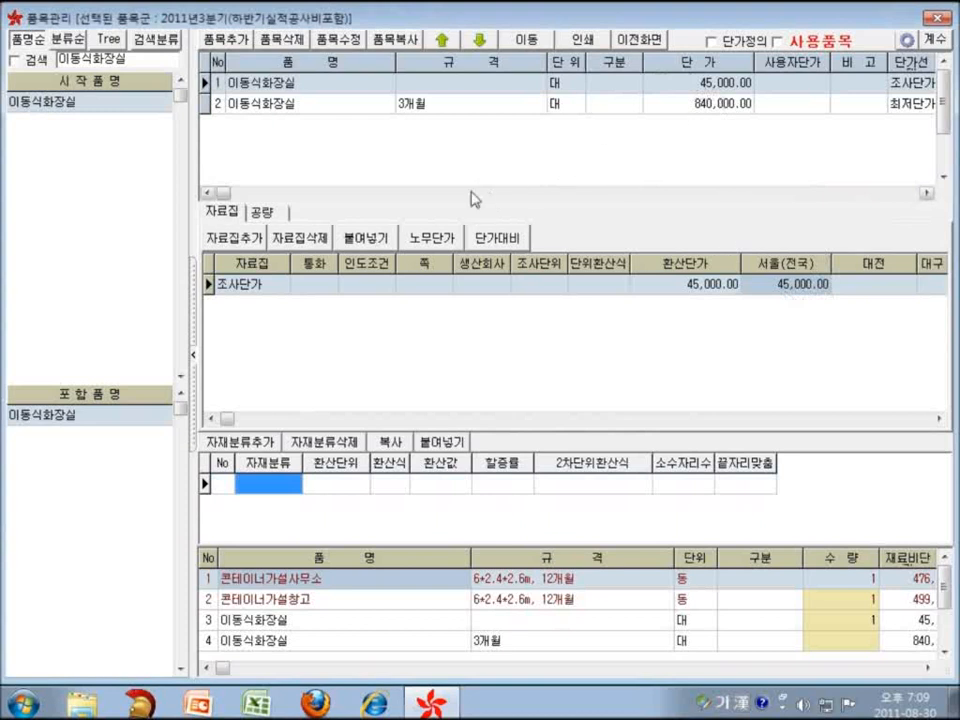
right_click(668, 83)
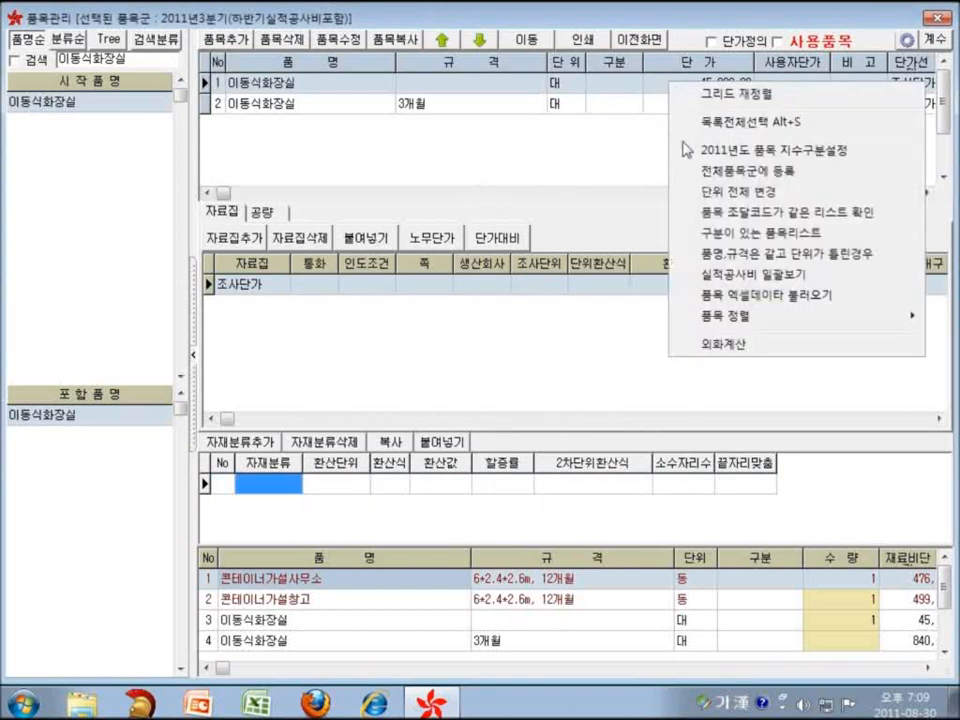
click(728, 173)
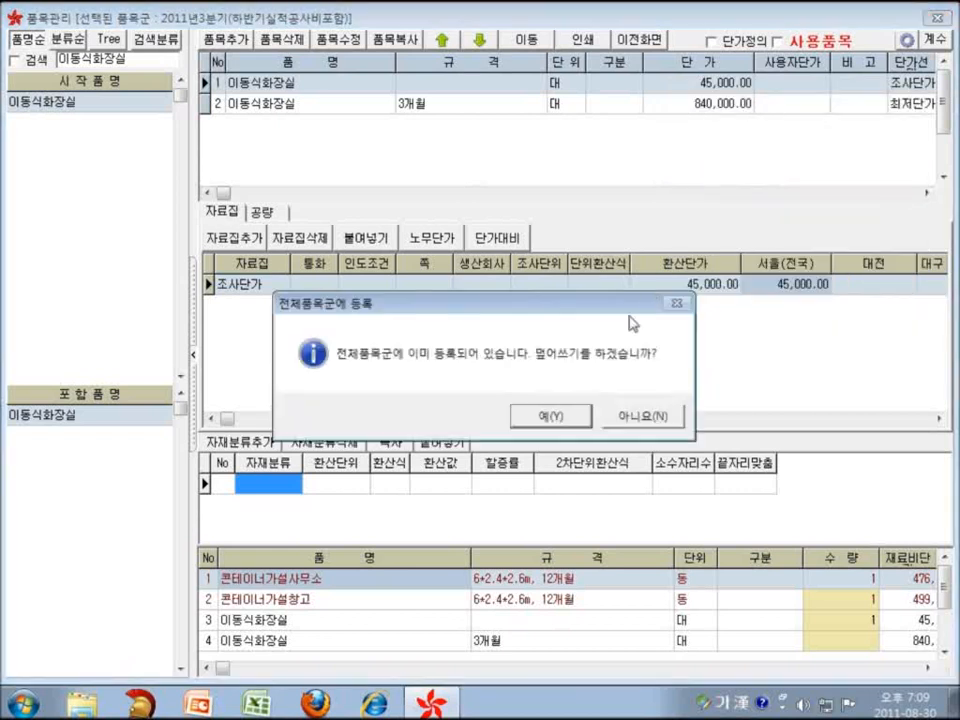
click(662, 422)
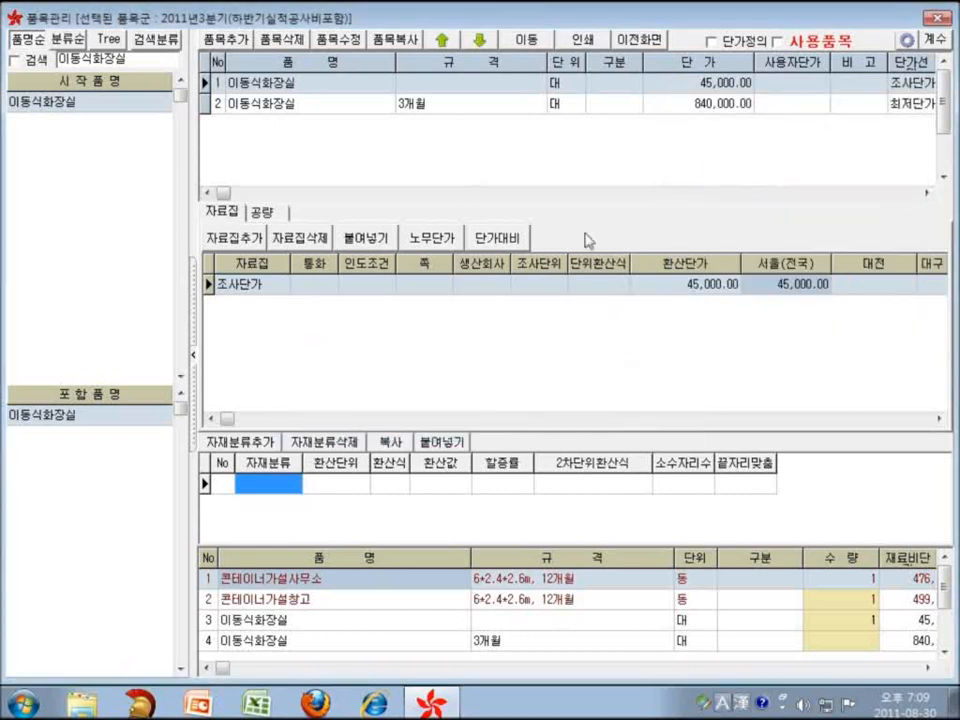
click(809, 43)
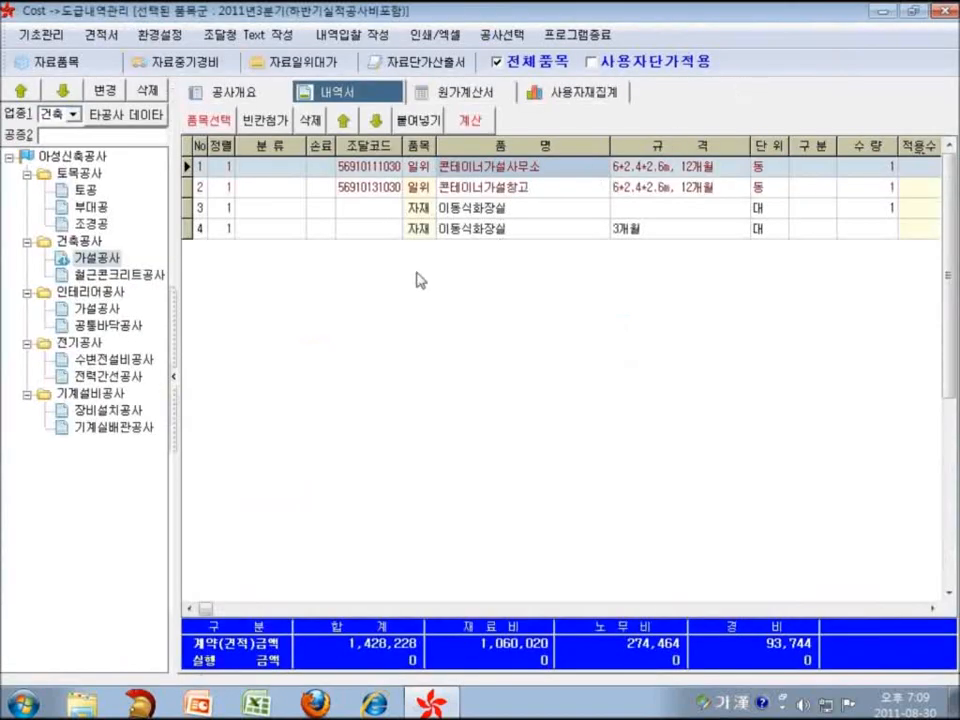